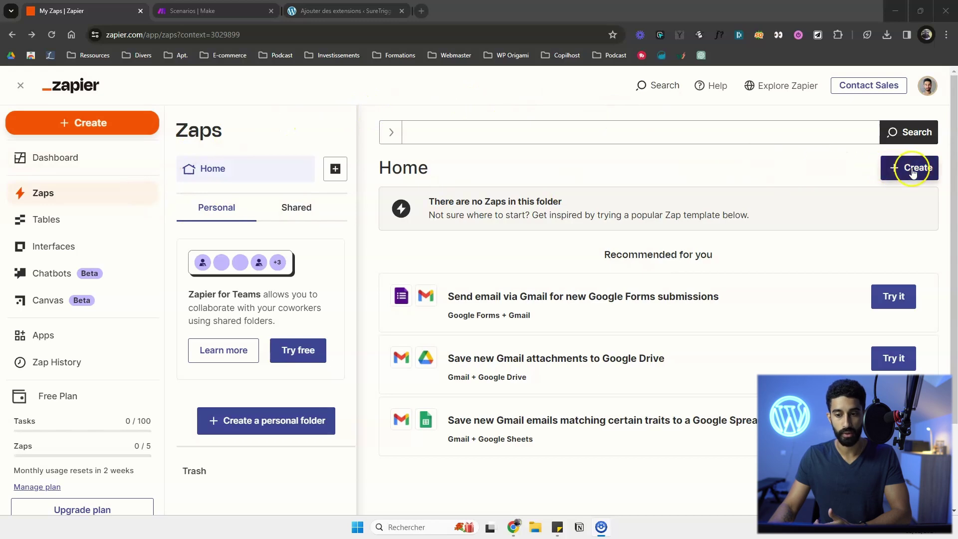
Create a new, empty Zap from the Zaps home page
left_click(912, 173)
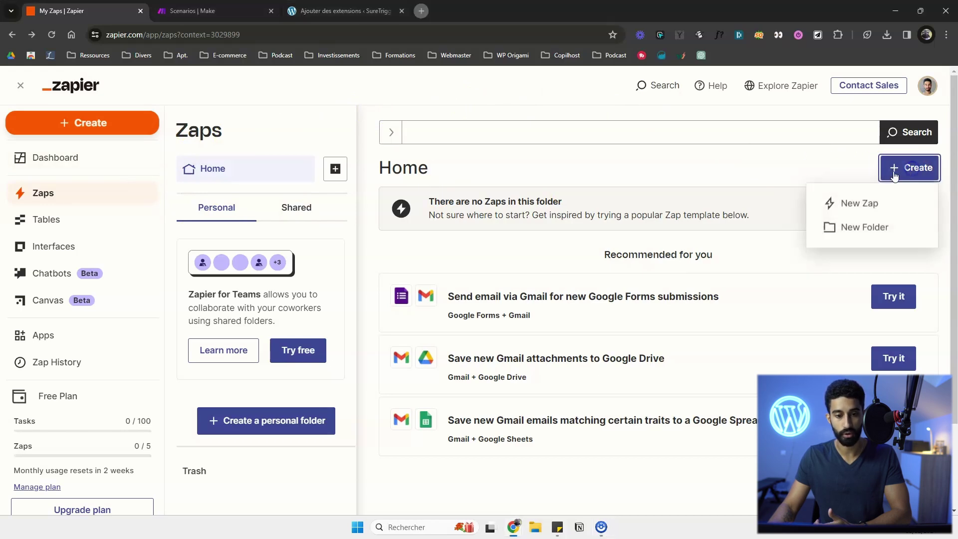
left_click(857, 203)
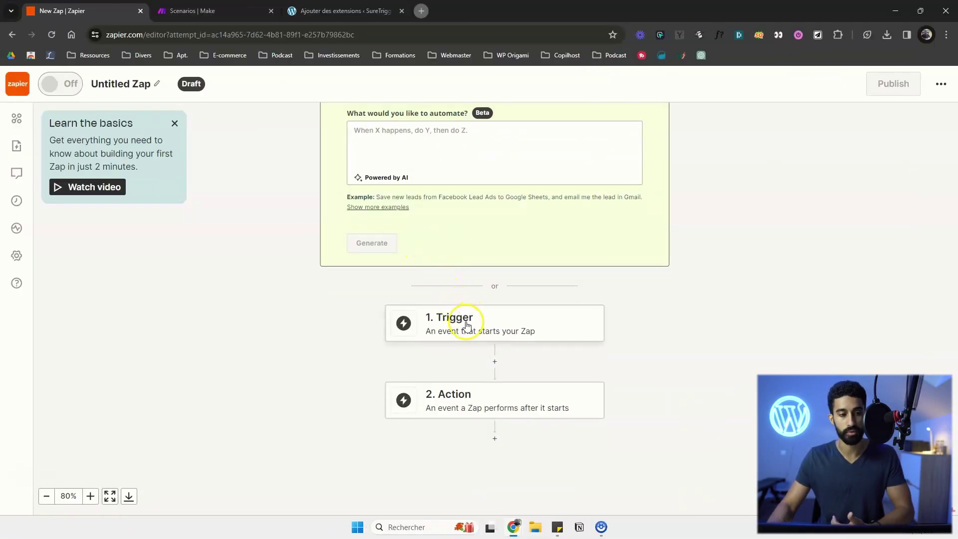
Search the Zap's trigger apps for "word" and its action apps for "link" without choosing any app
left_click(492, 328)
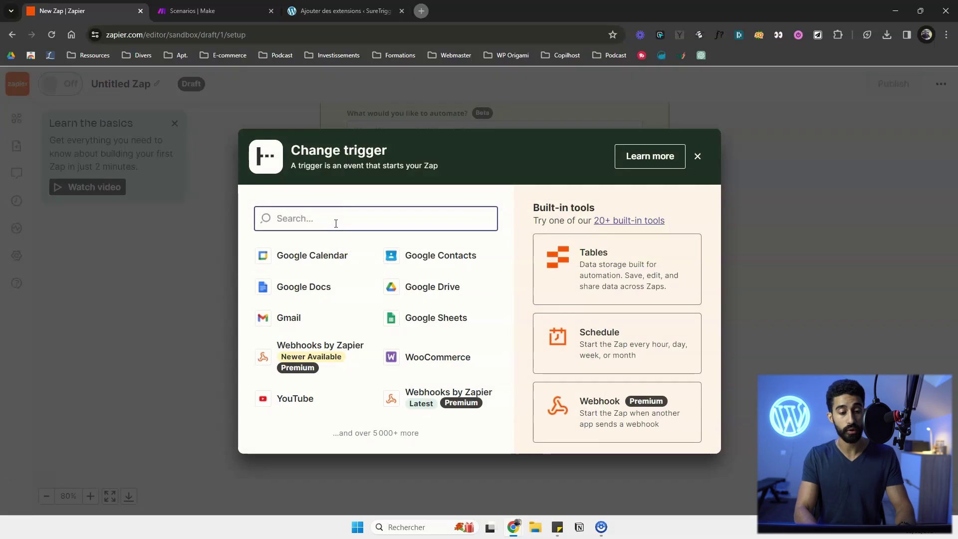
type("word")
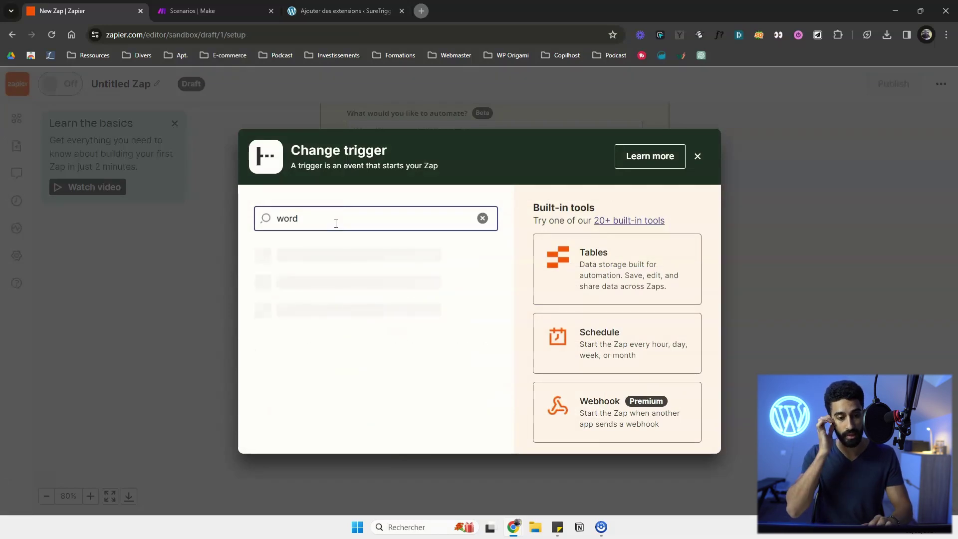
left_click(302, 266)
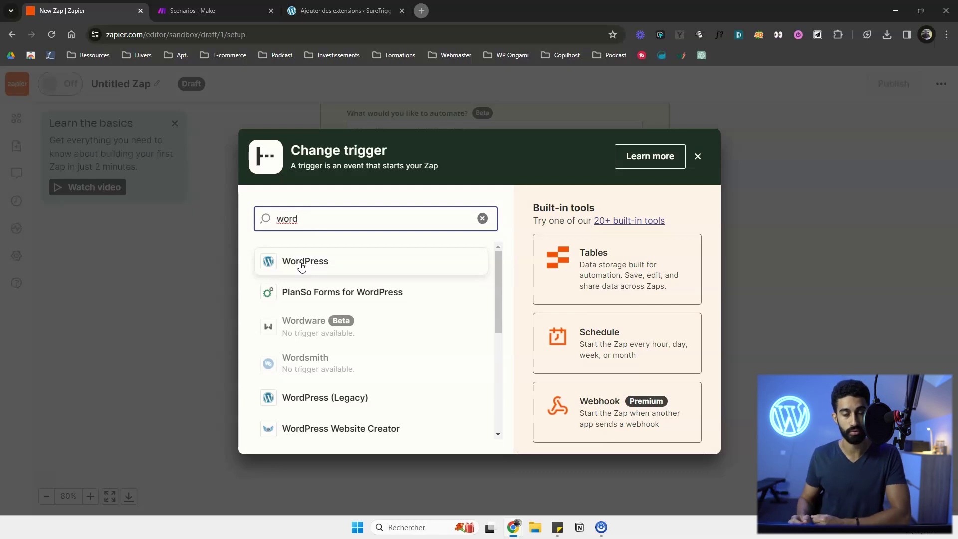
left_click(698, 155)
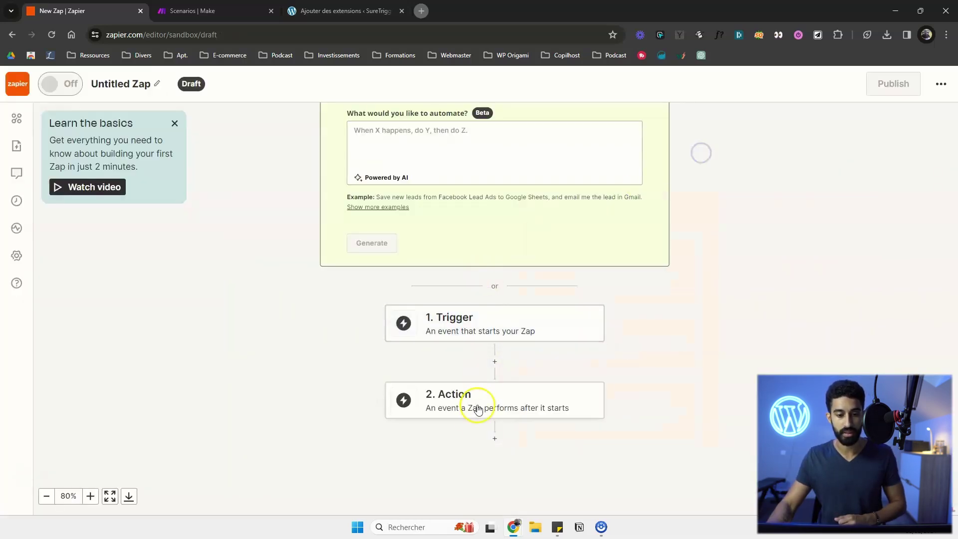
left_click(460, 402)
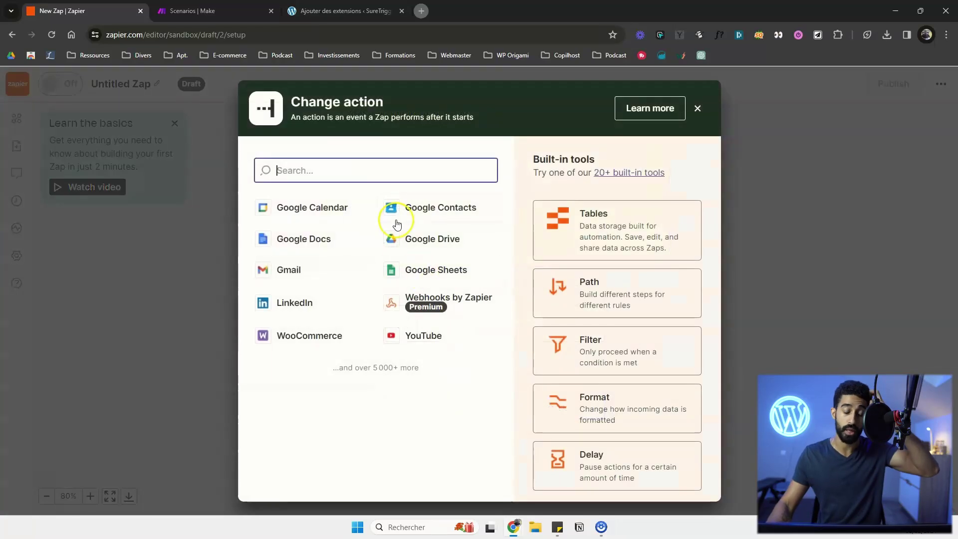
type("link")
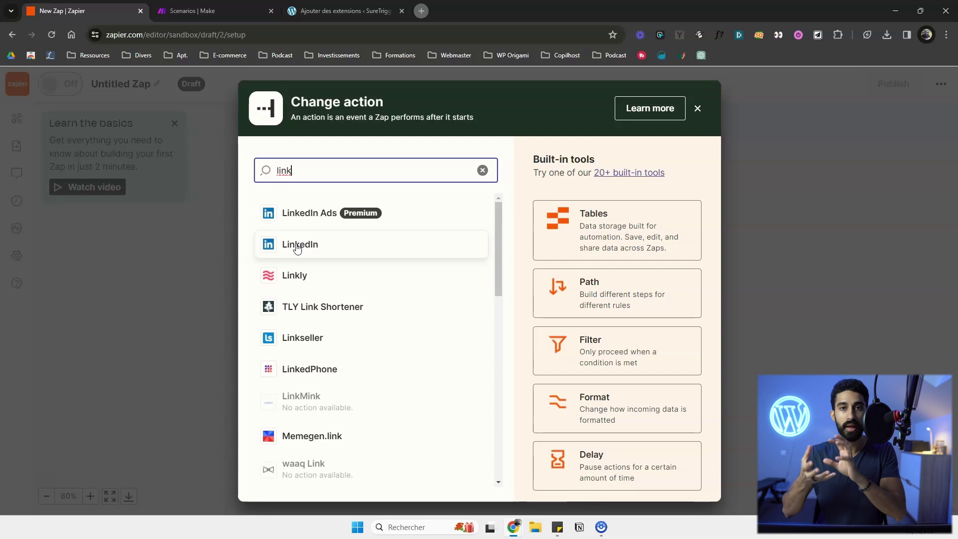
Switch to Make and start a new scenario in the scenario builder
key("ctrl+Tab")
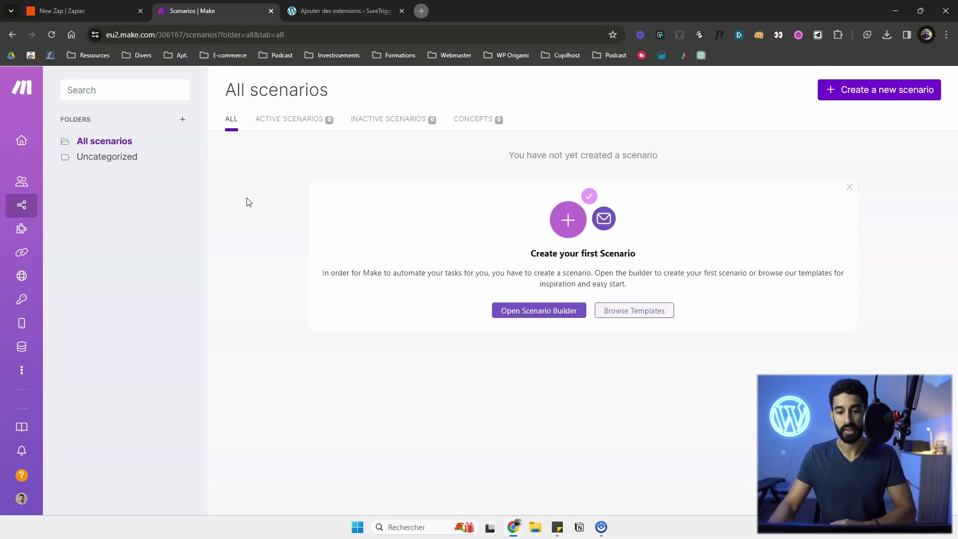
mouse_move(22, 208)
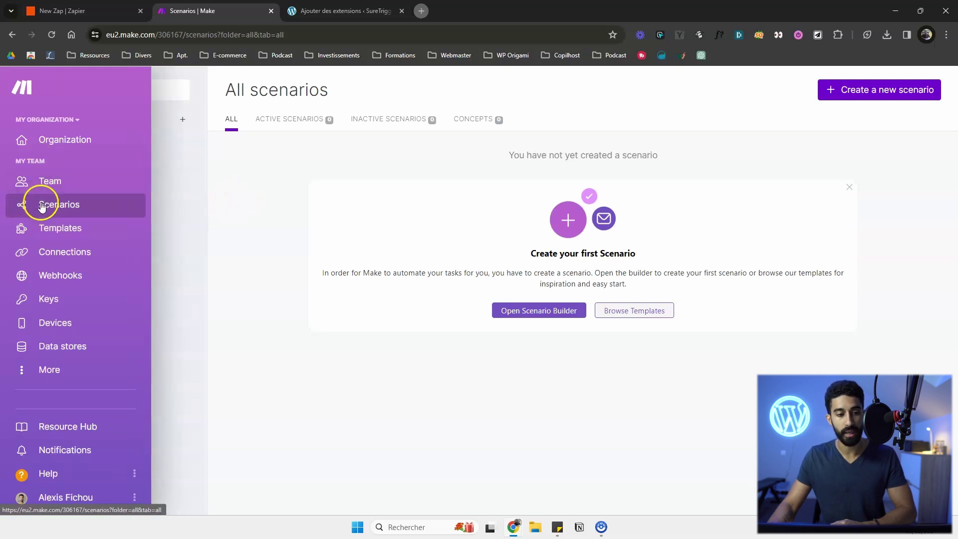
left_click(531, 315)
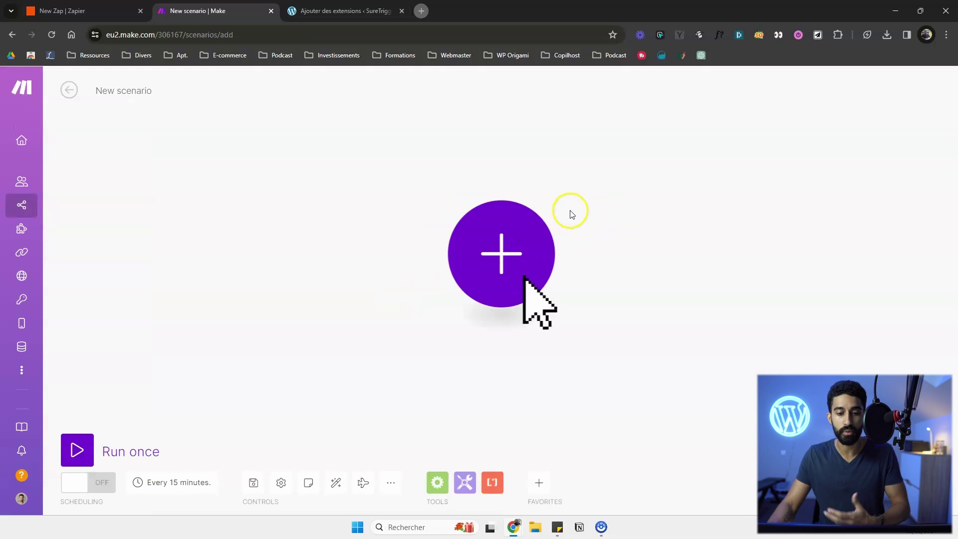
left_click_drag(579, 196, 545, 194)
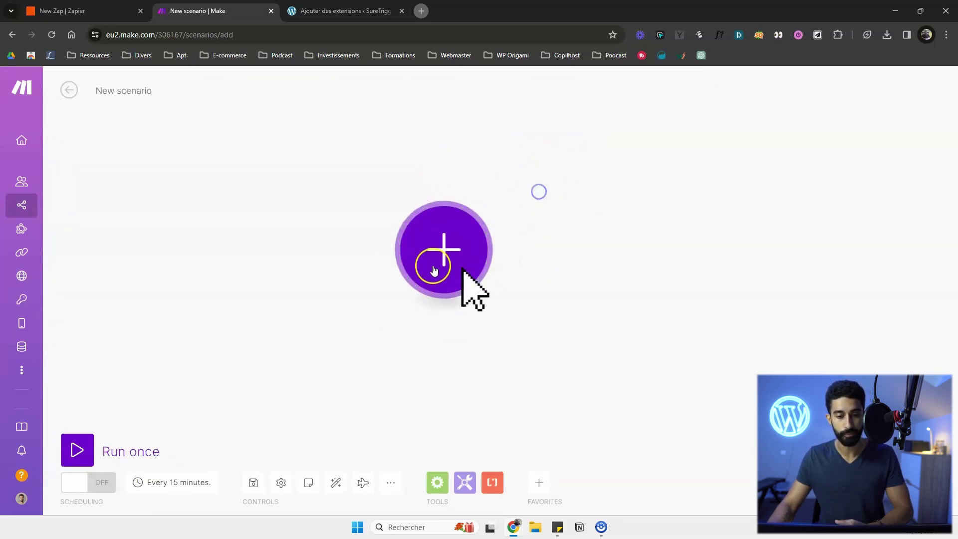
Search the applications for the scenario's first module for "wordpress", "woocomm" and "fluent crm"
left_click(476, 235)
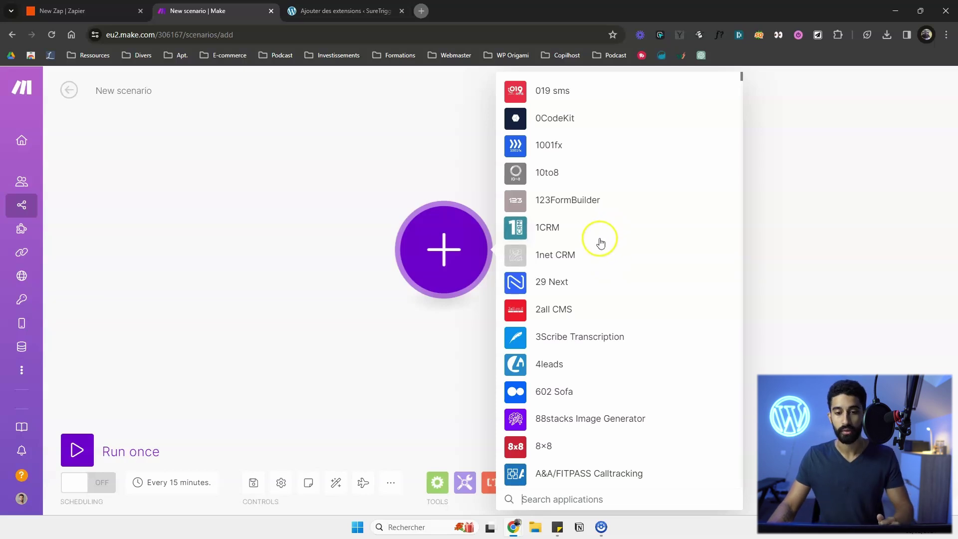
type("wordpress")
left_click(581, 284)
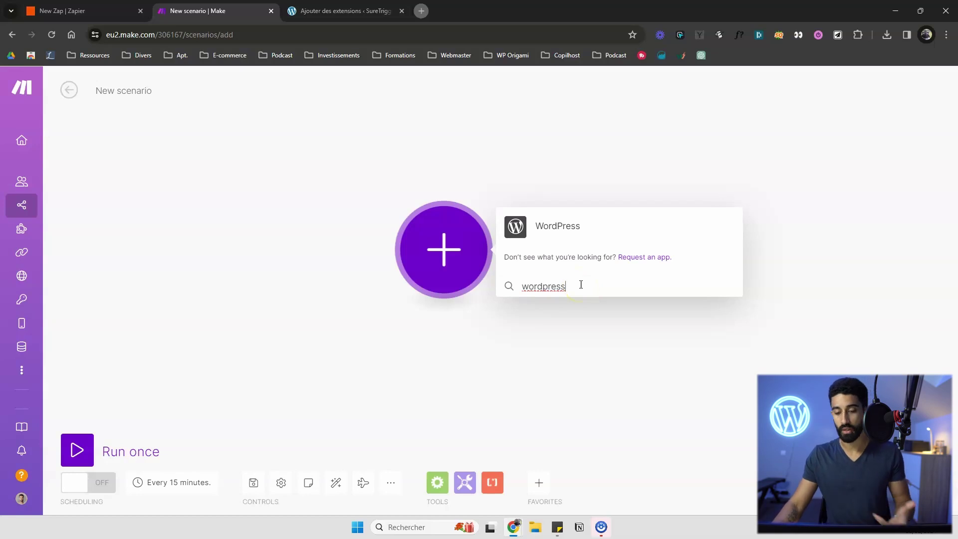
key("ctrl+a")
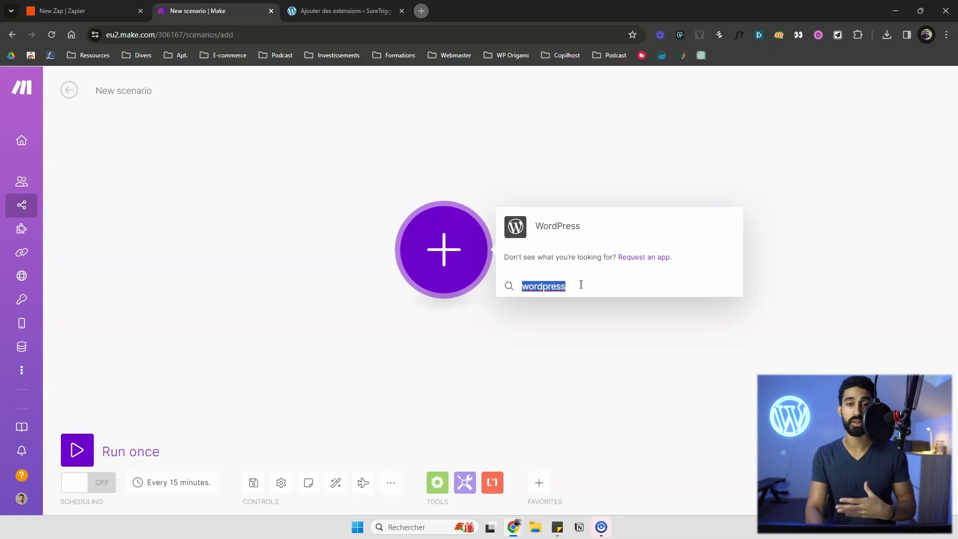
type("woocomm")
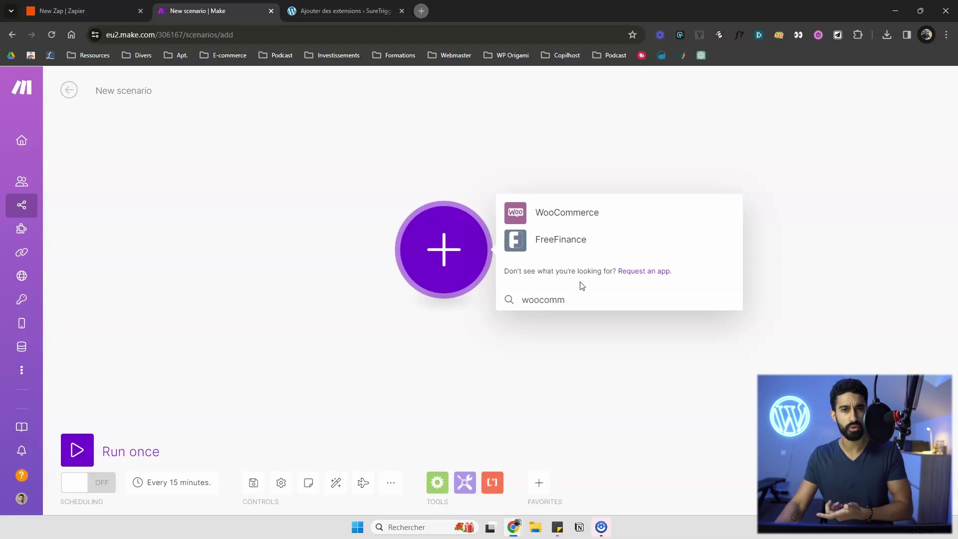
key("ctrl+a")
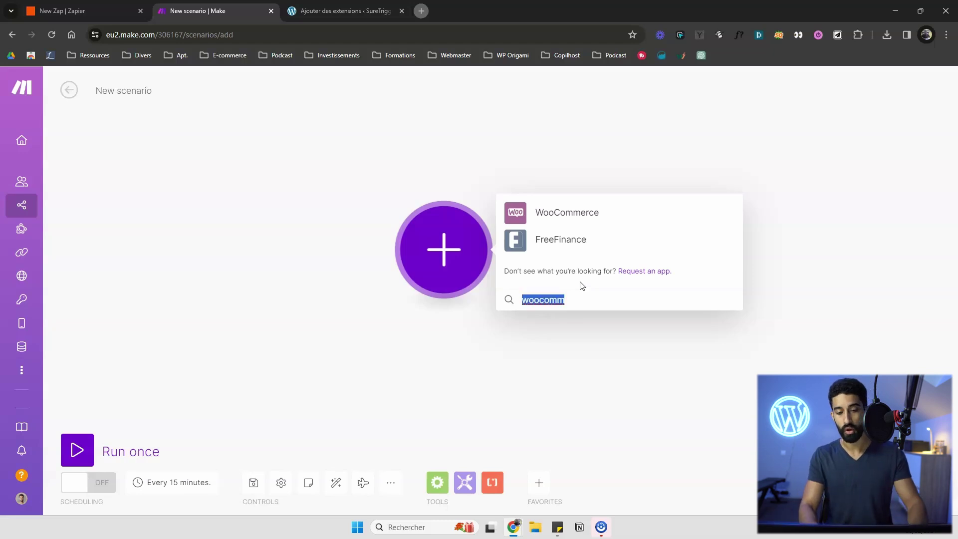
type("fluent")
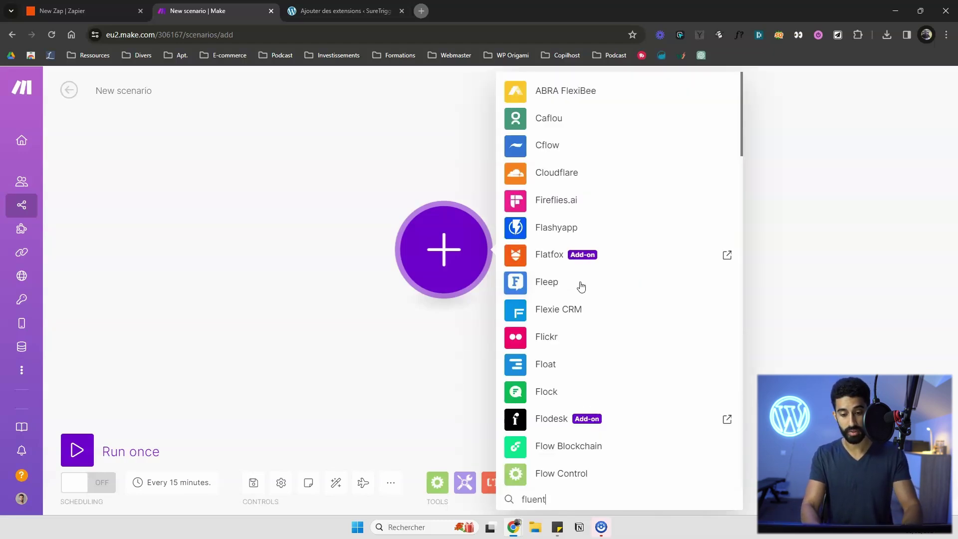
type(" crm")
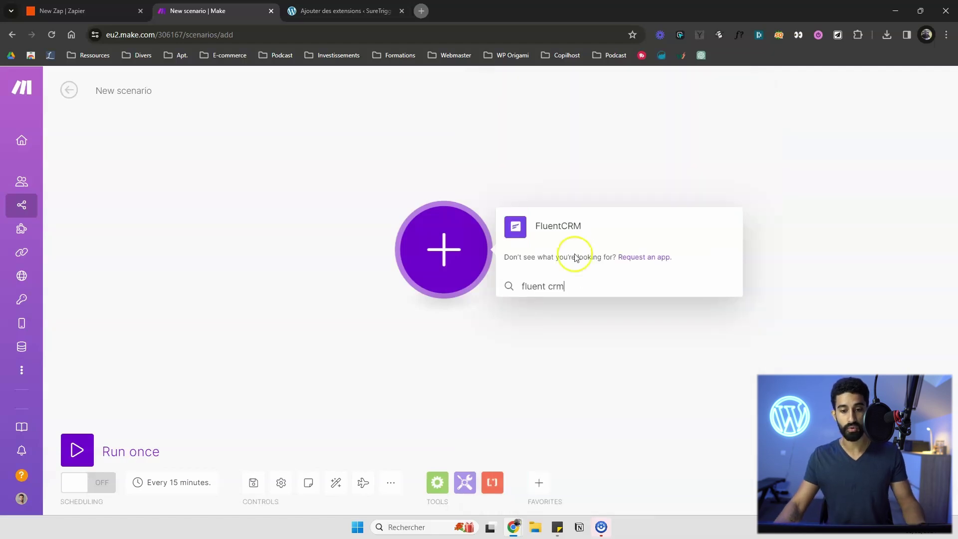
Examine FluentCRM's available contact, list, tag and campaign modules, leaving the module chooser without adding one
left_click(566, 227)
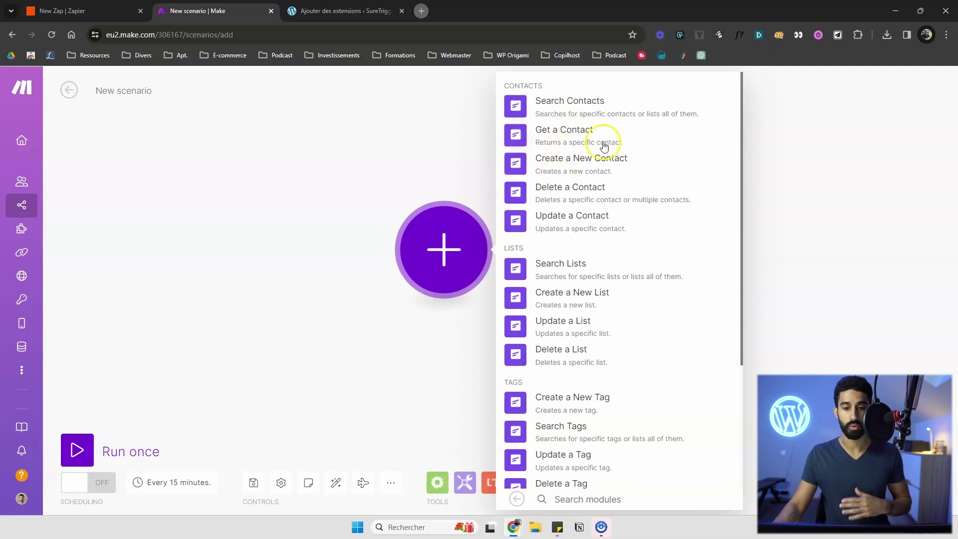
scroll(589, 170, "down", 4)
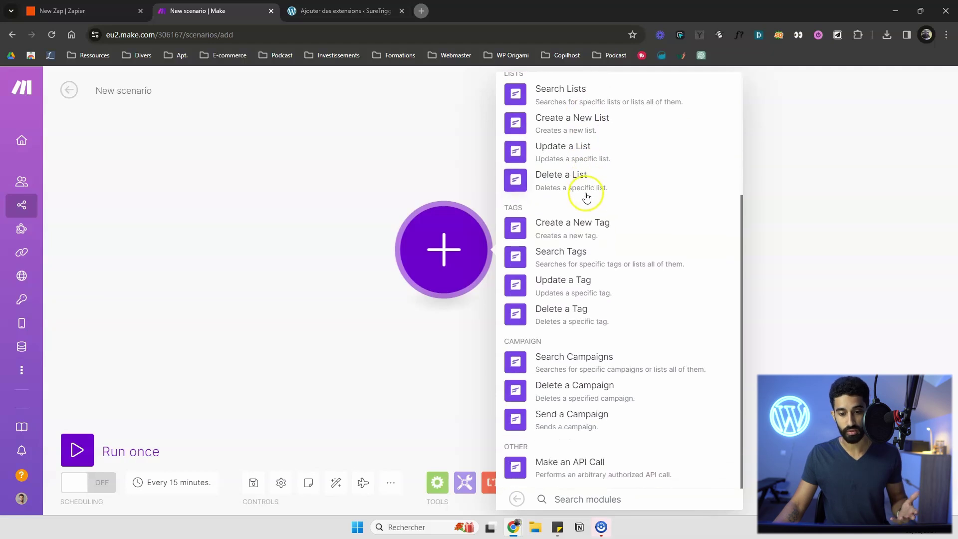
scroll(608, 348, "up", 4)
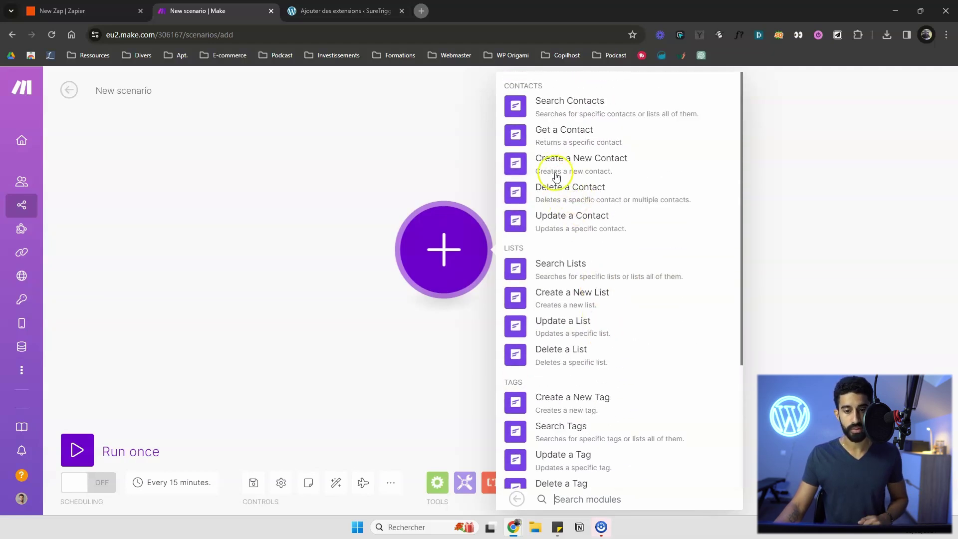
scroll(572, 288, "down", 3)
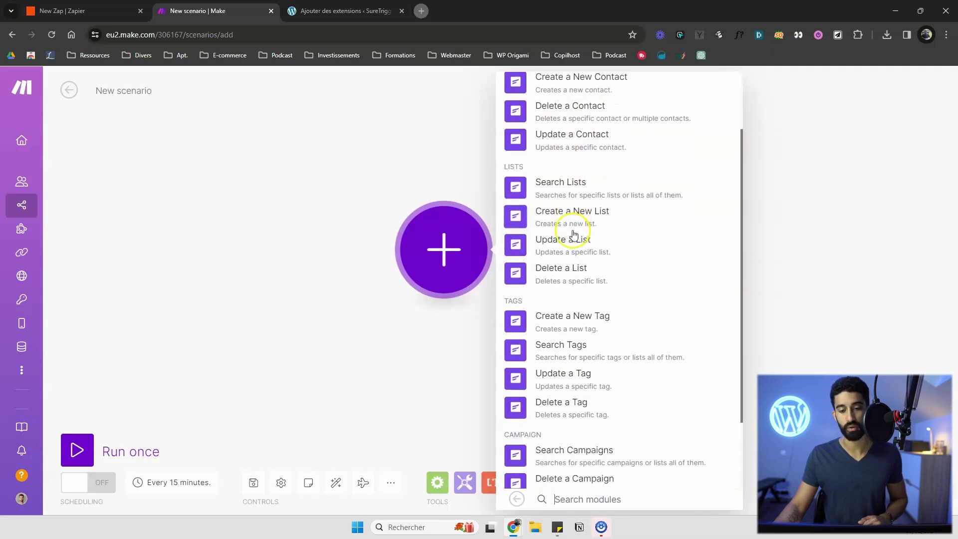
scroll(605, 321, "up", 3)
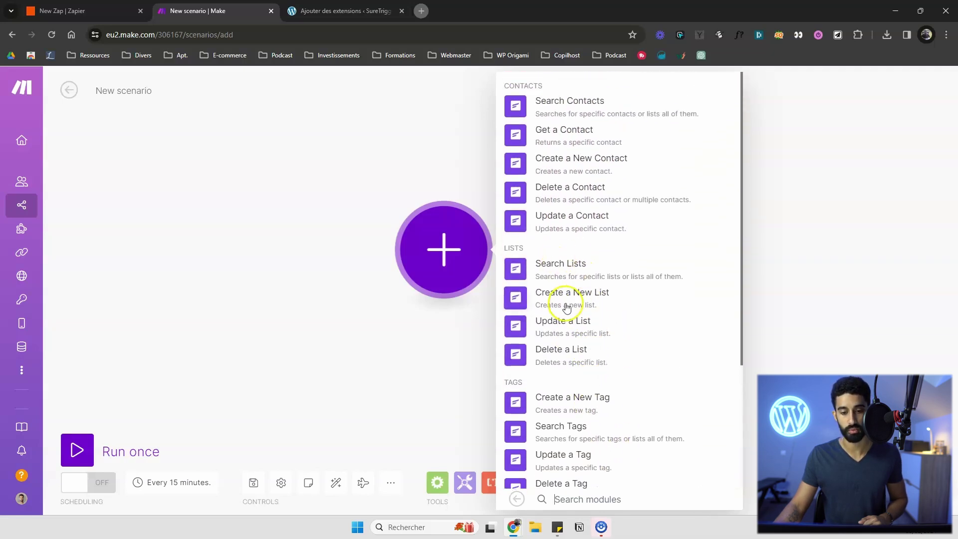
scroll(577, 194, "down", 3)
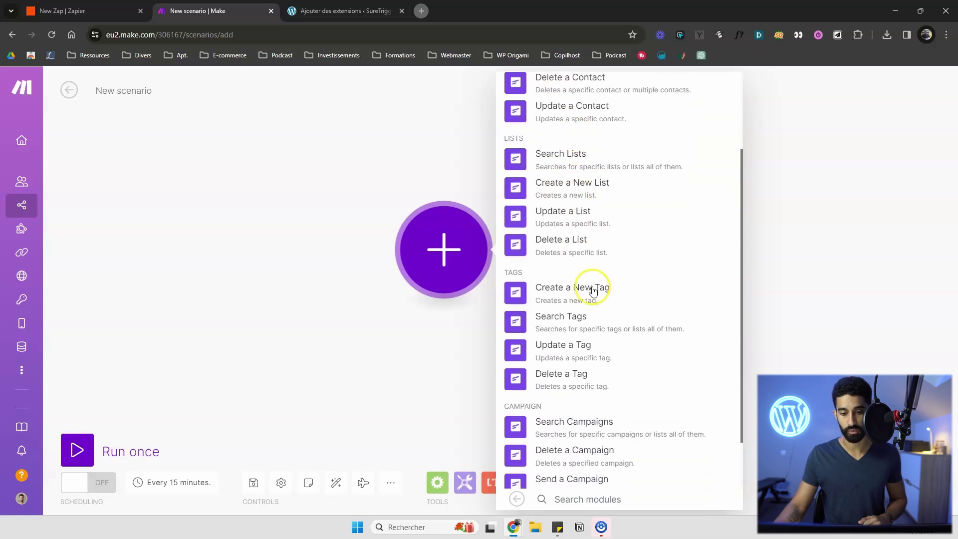
left_click(455, 347)
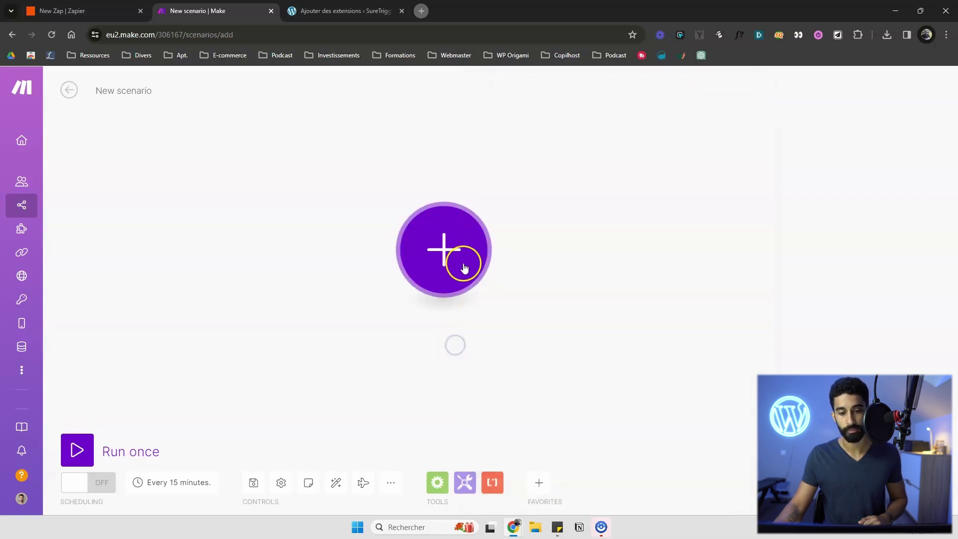
Add a WordPress "Create a Post" module as the scenario's first module
left_click(472, 251)
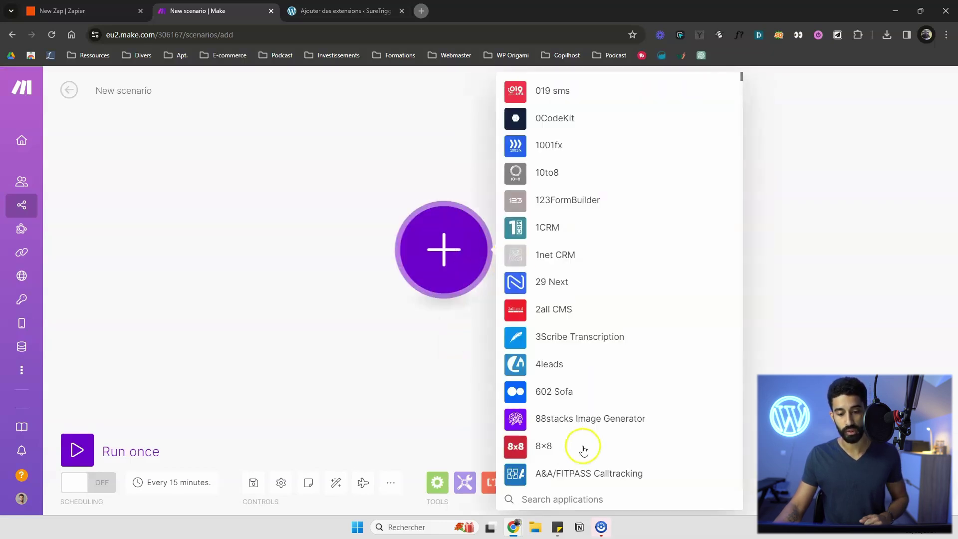
type("word")
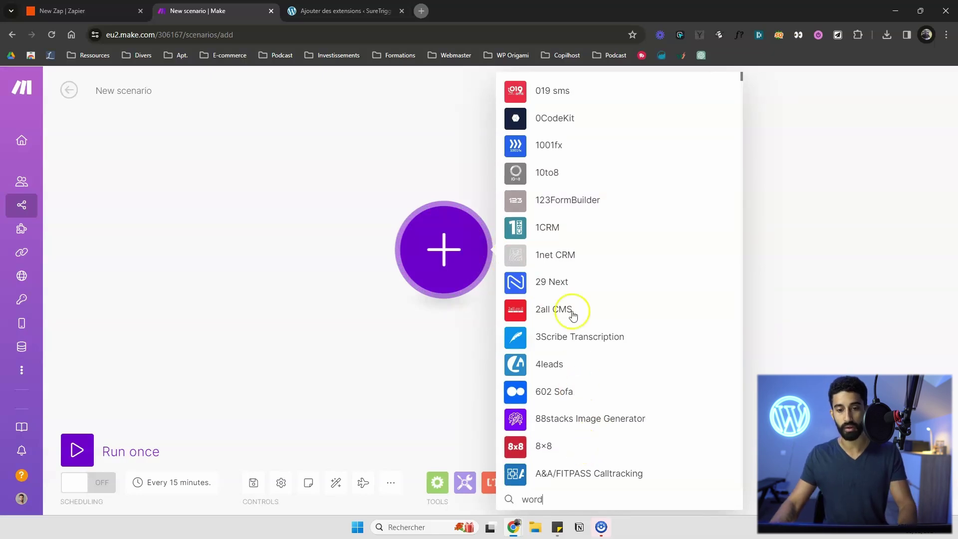
type("press")
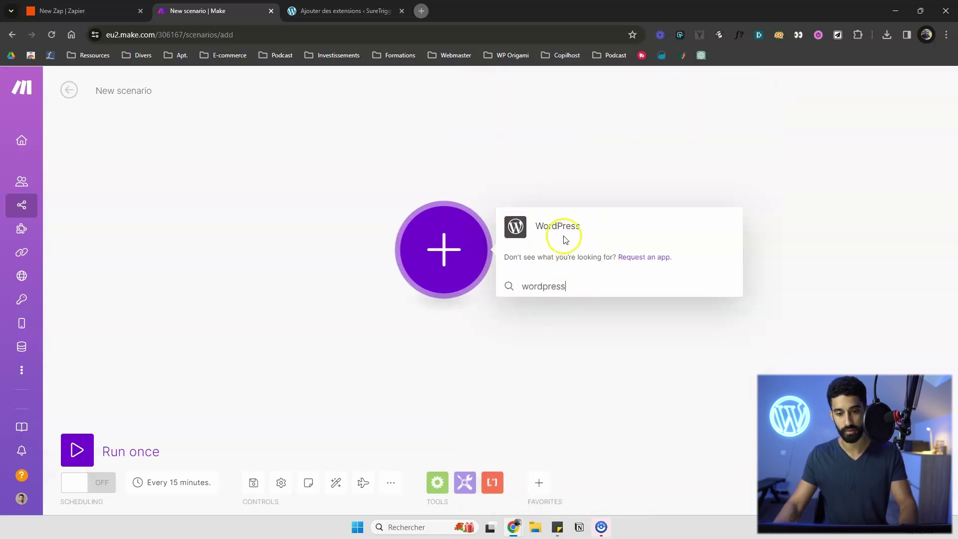
left_click(565, 235)
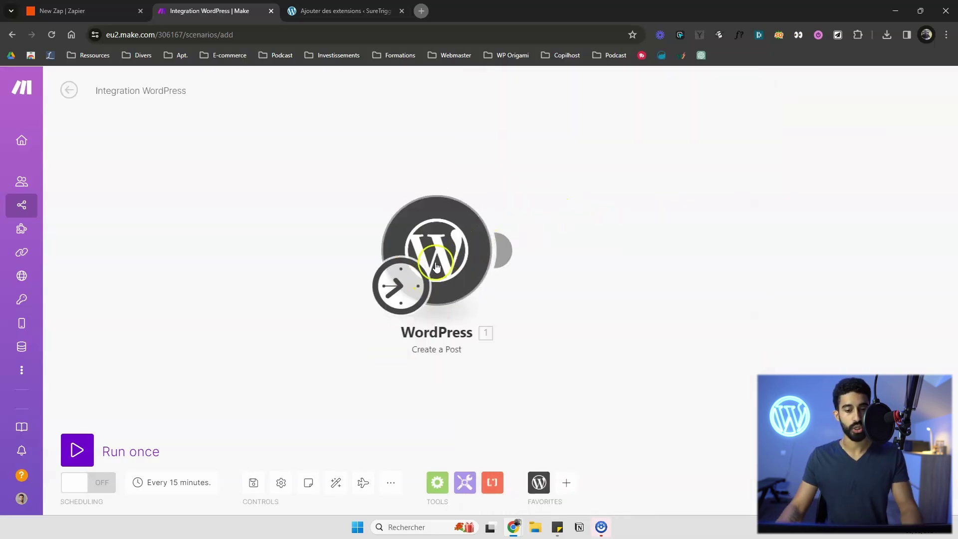
View the app choices for a following module and the run frequency options in the scenario's schedule setting, changing nothing
left_click(506, 250)
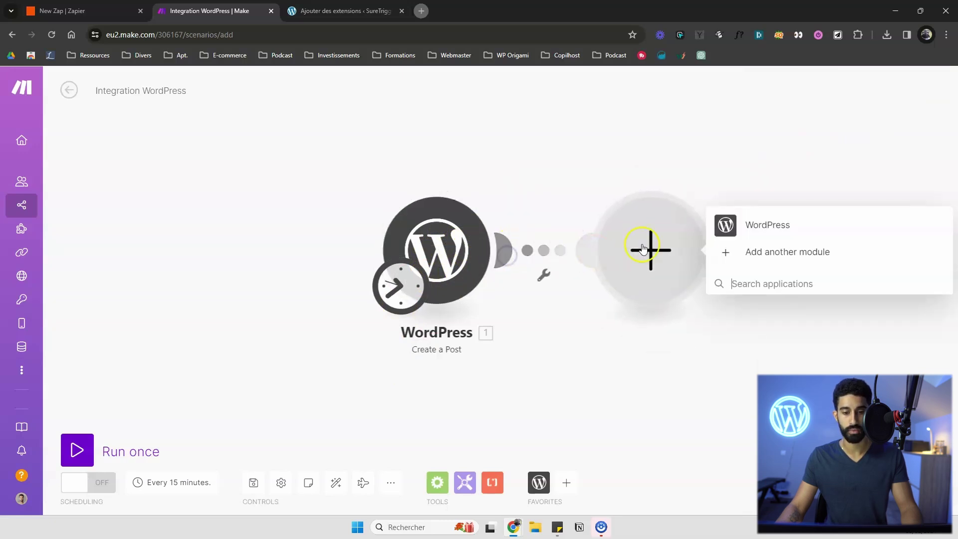
left_click(401, 286)
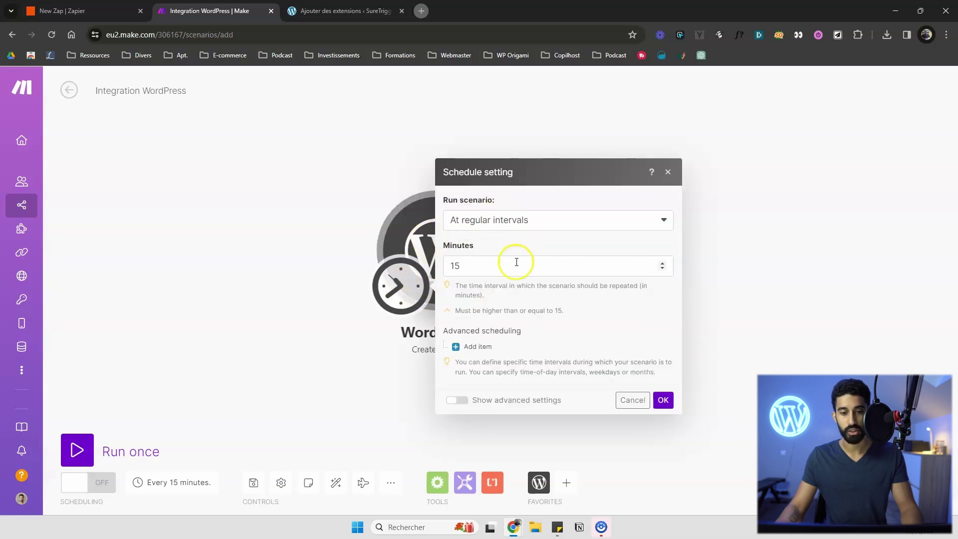
left_click(508, 220)
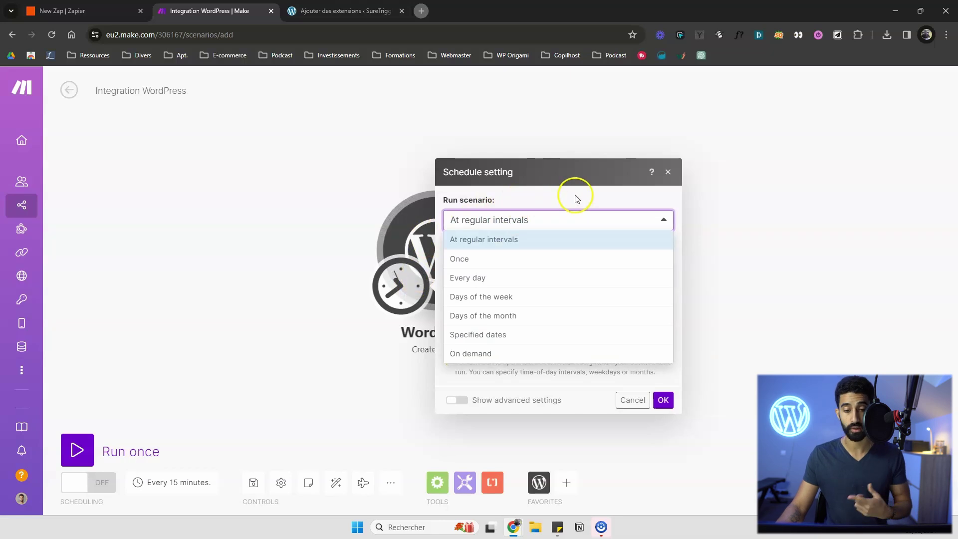
left_click(668, 173)
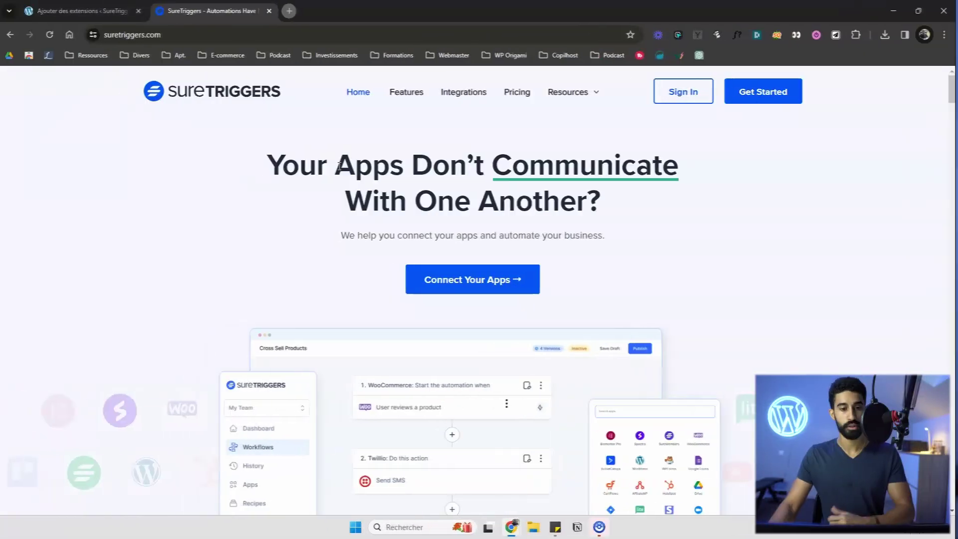
Look through the SureTriggers homepage down to the "Step 1: Select Your Apps" section and close the site
scroll(428, 218, "down", 1)
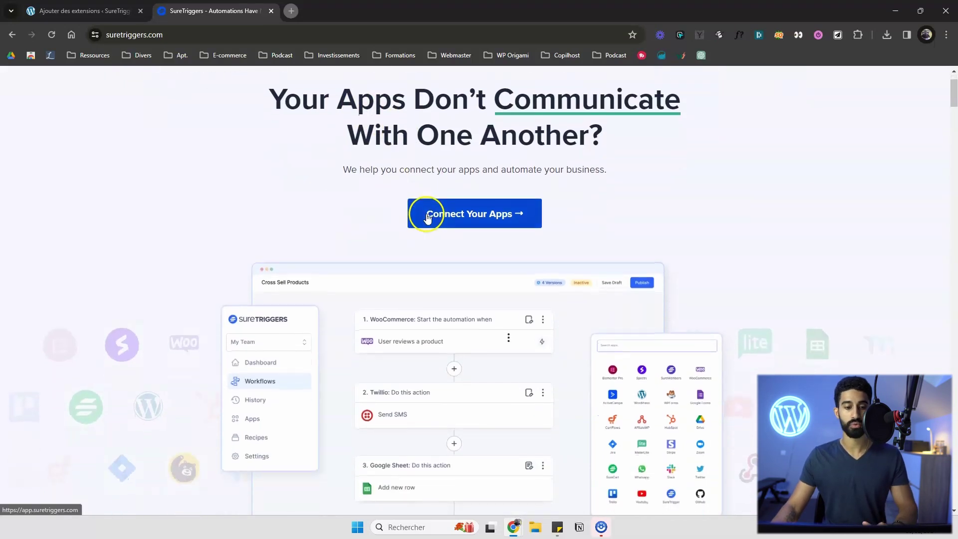
scroll(425, 218, "down", 6)
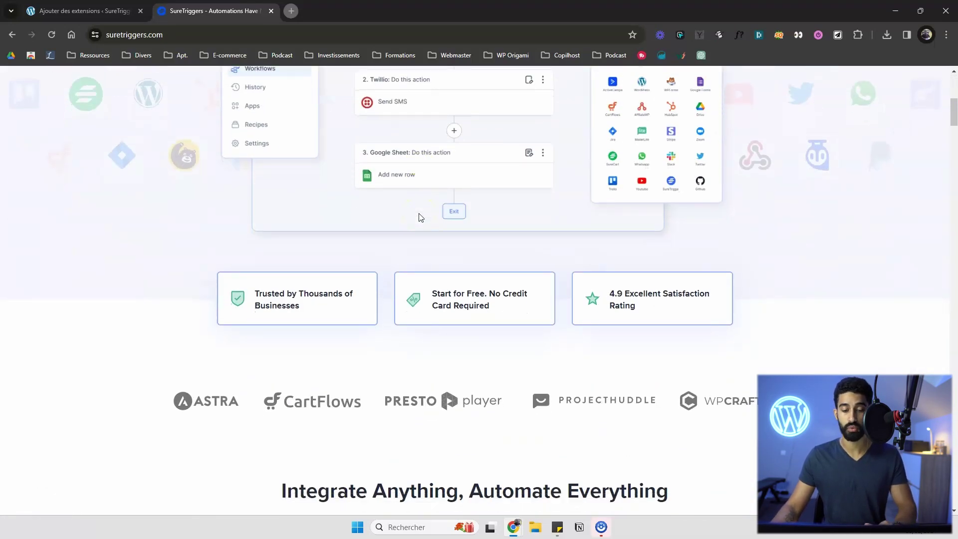
scroll(421, 217, "down", 14)
scroll(688, 202, "down", 2)
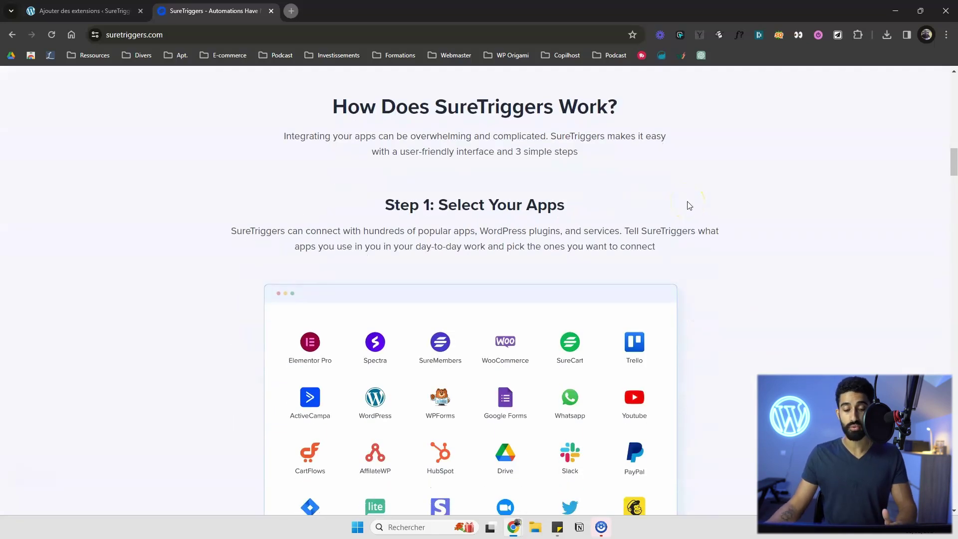
scroll(689, 205, "down", 3)
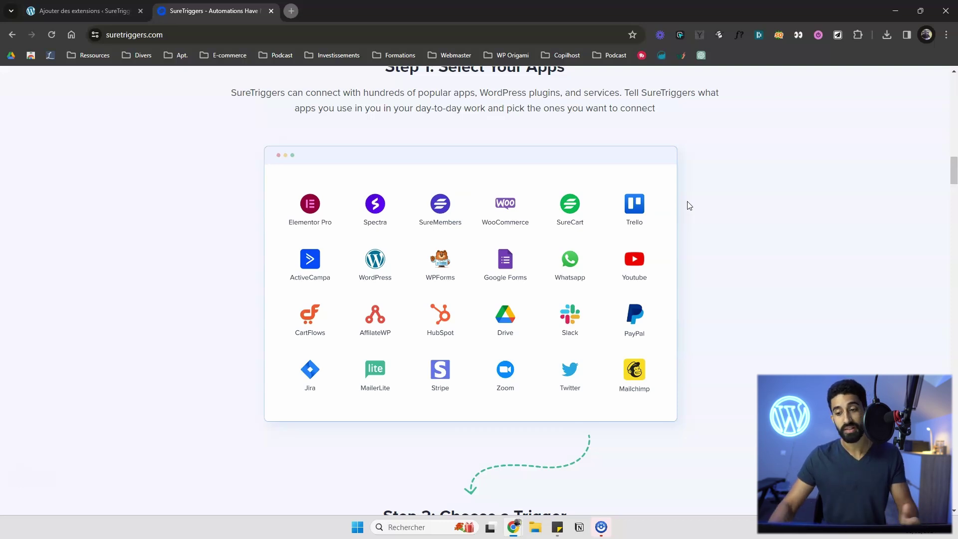
left_click_drag(953, 166, 949, 61)
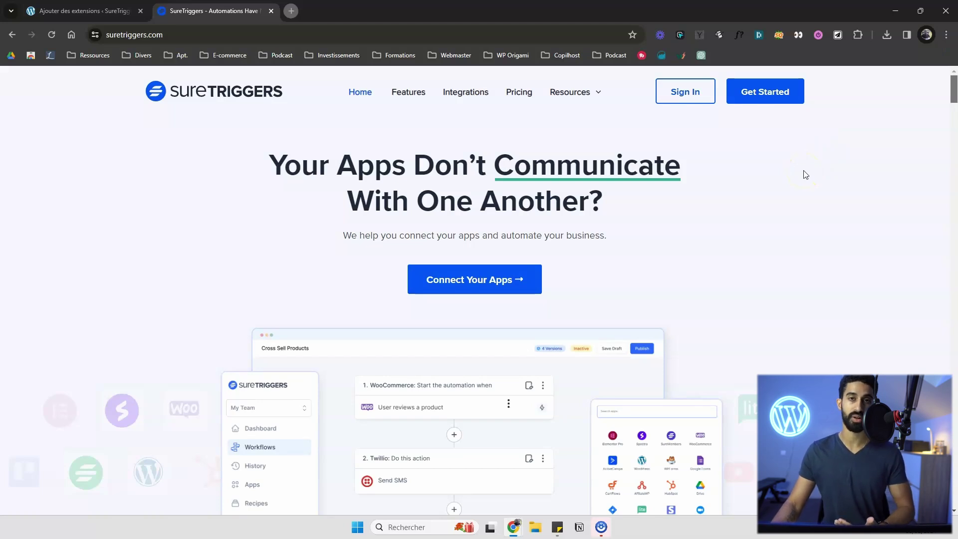
key("ctrl+w")
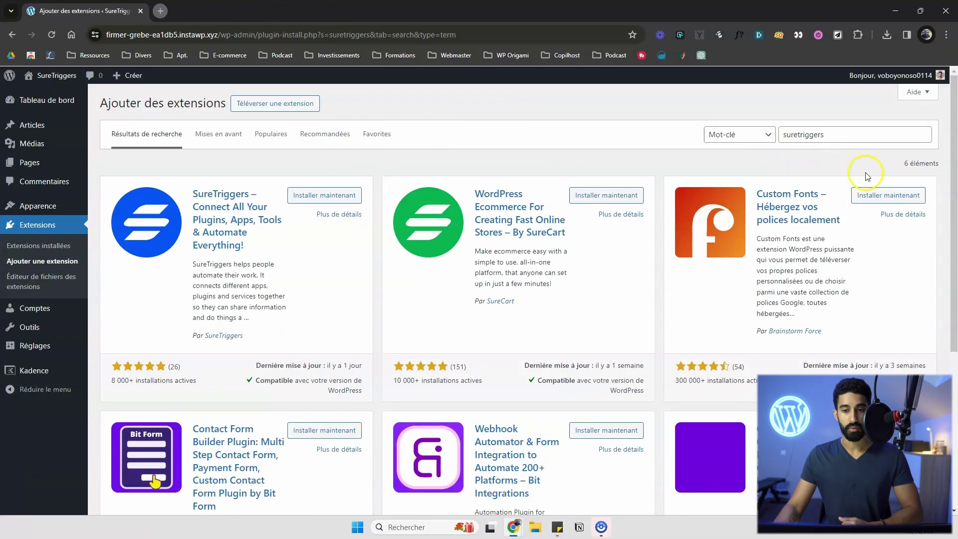
Install and activate the SureTriggers plugin on the WordPress site and start its setup wizard
left_click(314, 195)
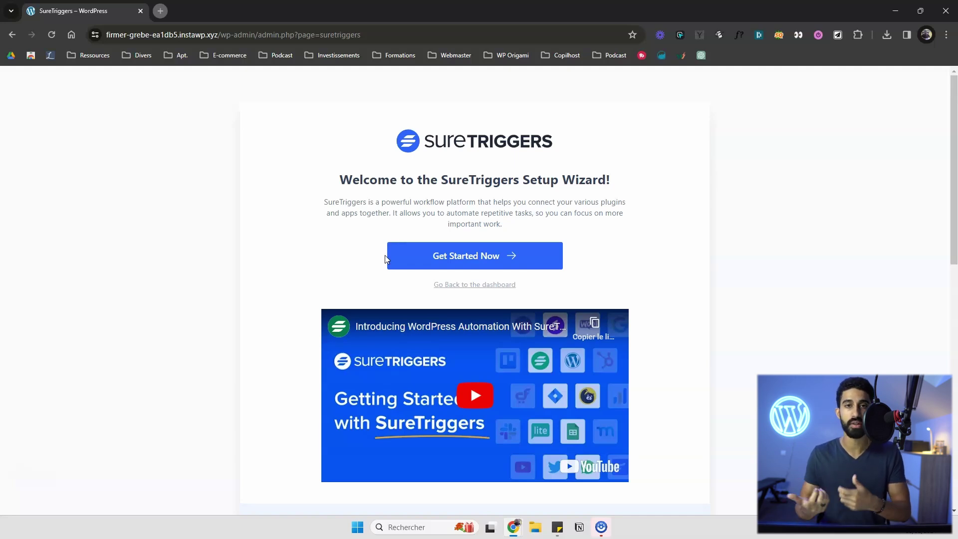
left_click(497, 256)
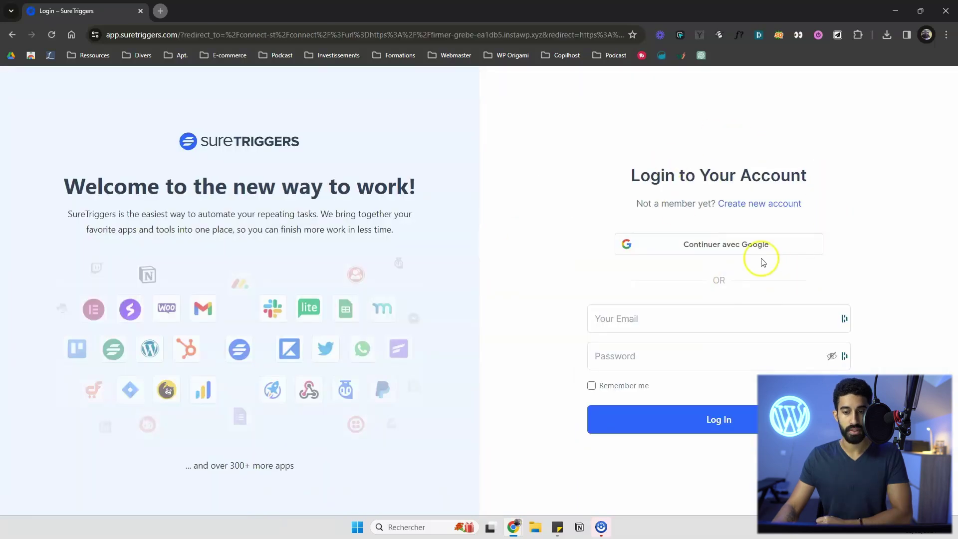
Register a new SureTriggers account, enter the emailed verification code and authorize the account's connection to the WordPress site
left_click(768, 203)
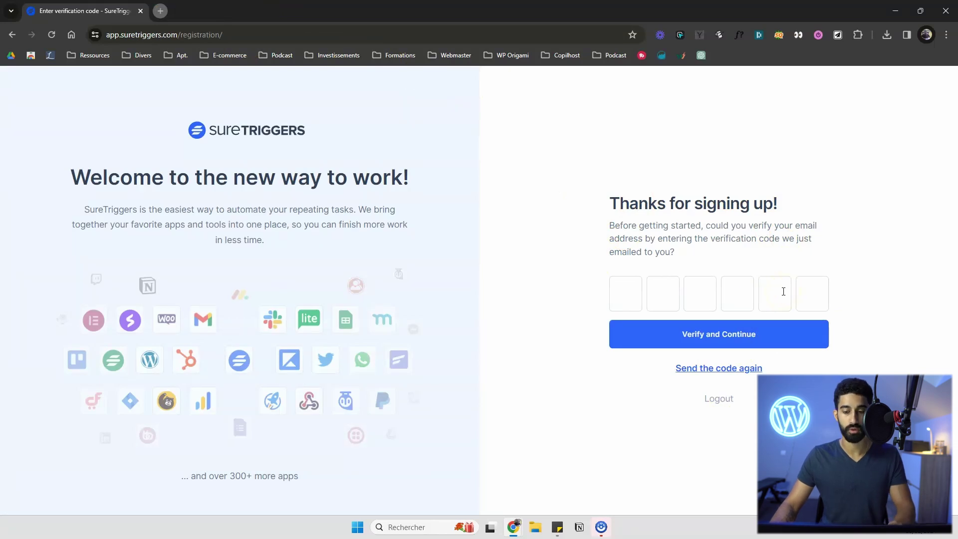
left_click(629, 293)
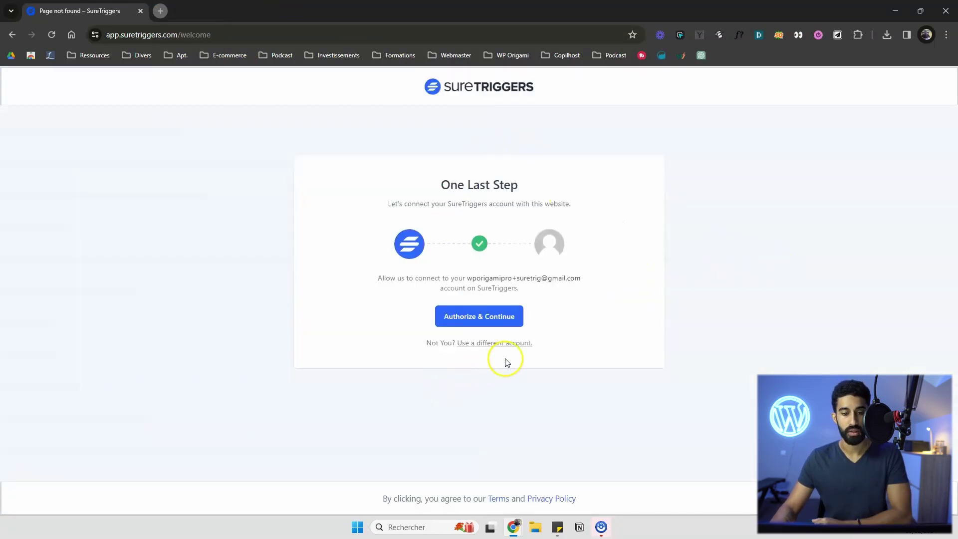
left_click(467, 317)
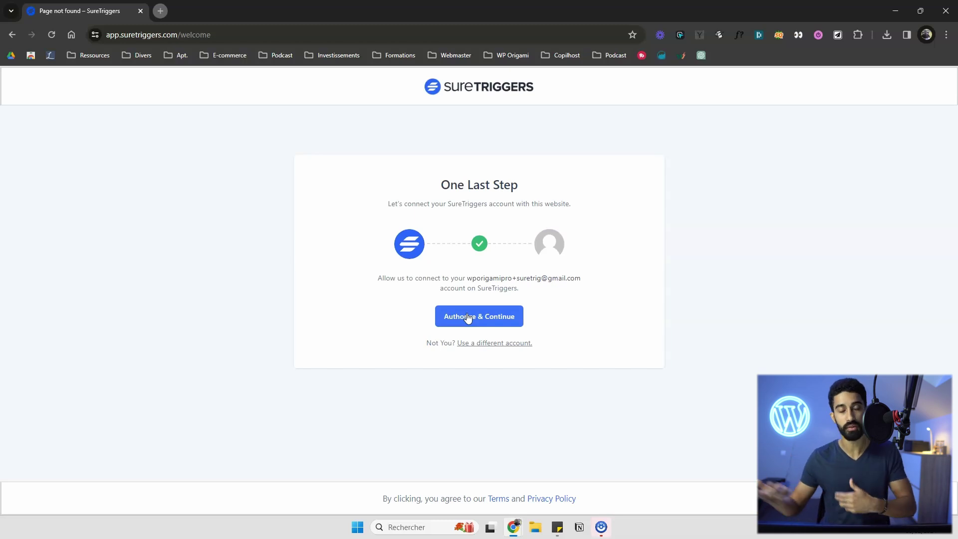
left_click(467, 318)
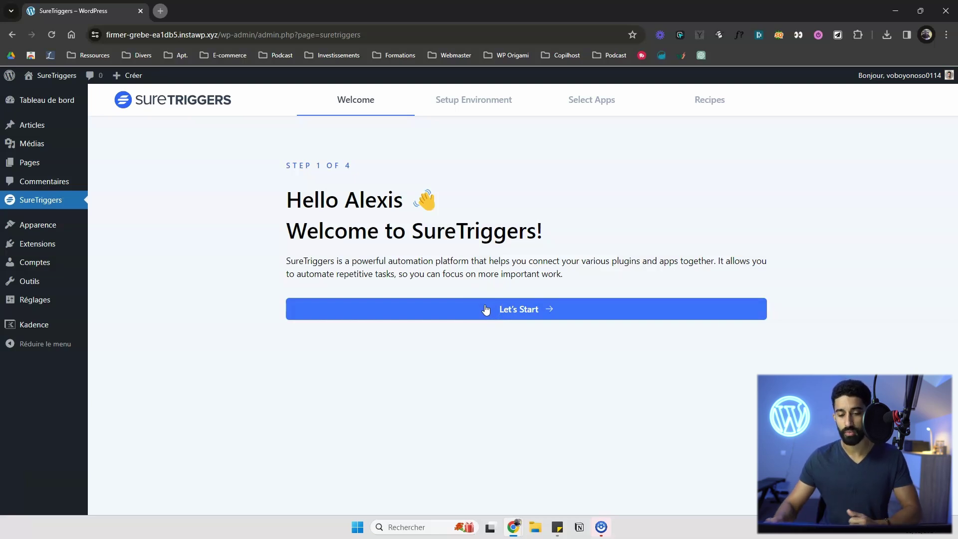
Start the SureTriggers onboarding and answer its profile questions with the role Freelancer and the business type Agency
left_click(509, 310)
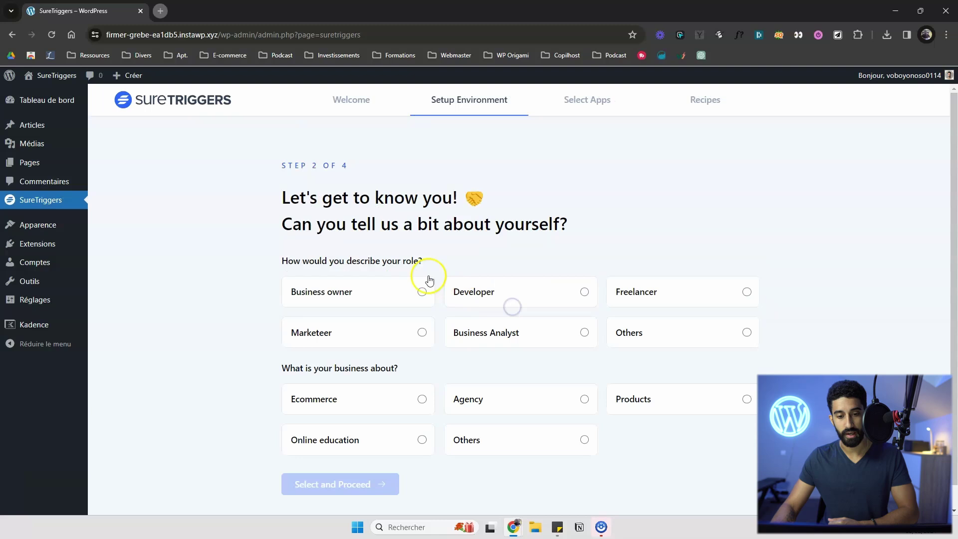
scroll(394, 269, "down", 1)
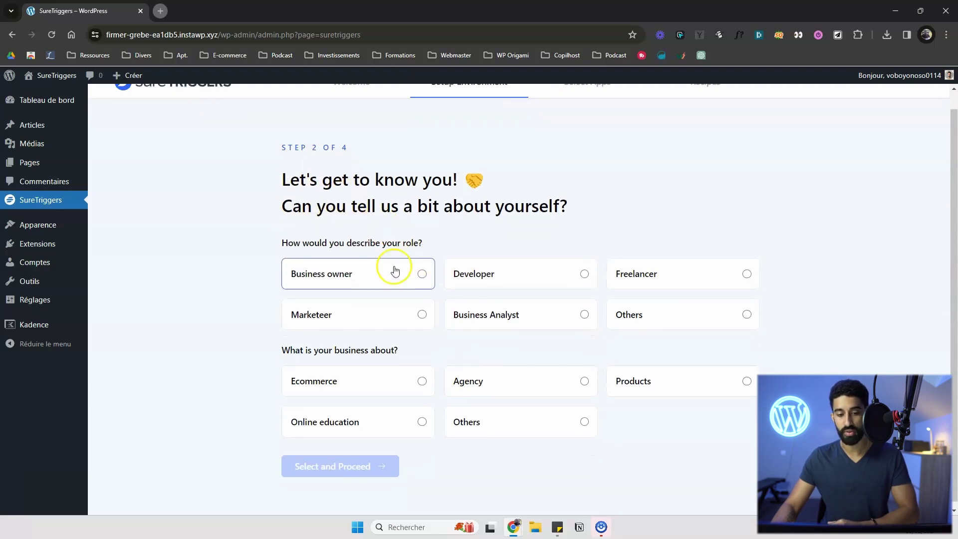
left_click(683, 271)
left_click(474, 374)
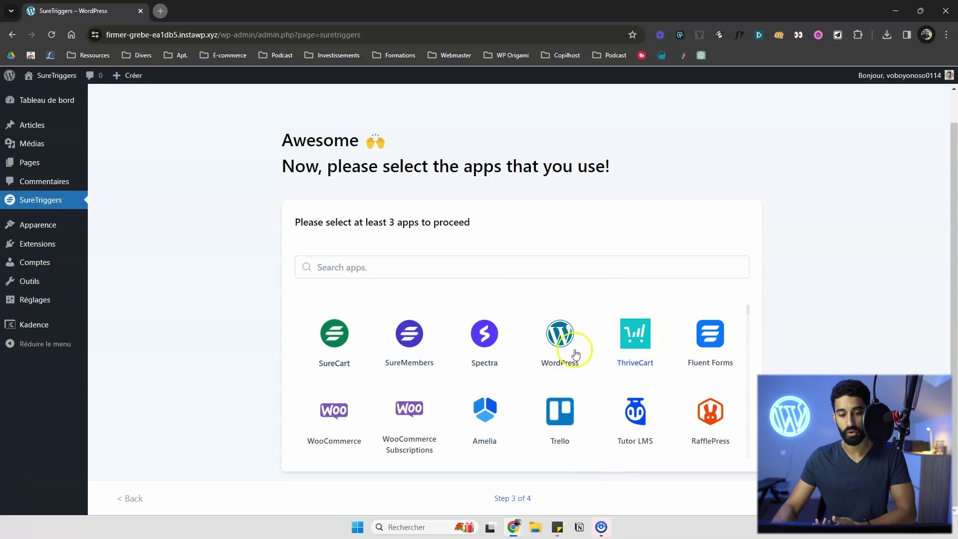
Look through the apps offered in the onboarding and proceed from the app selection to the suggested recipes
scroll(644, 359, "down", 5)
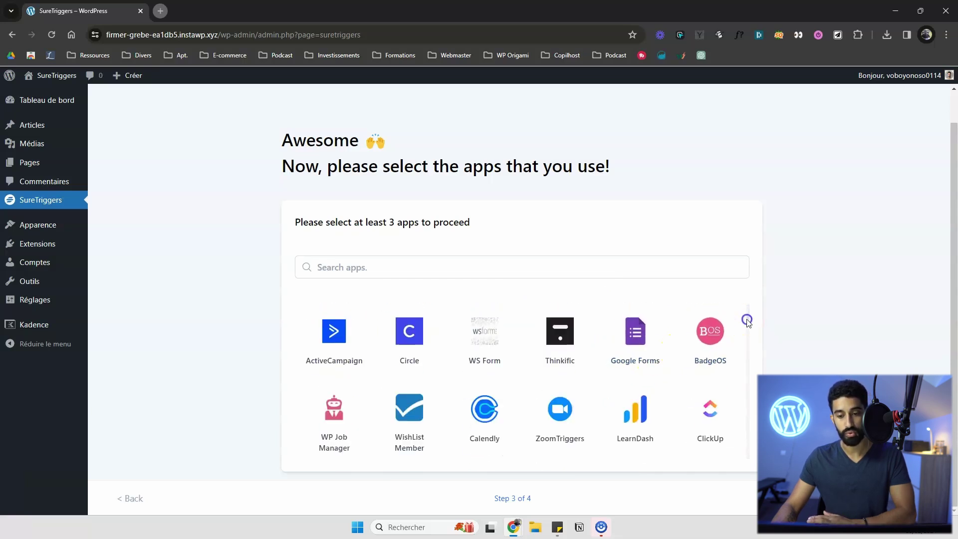
scroll(748, 324, "down", 5)
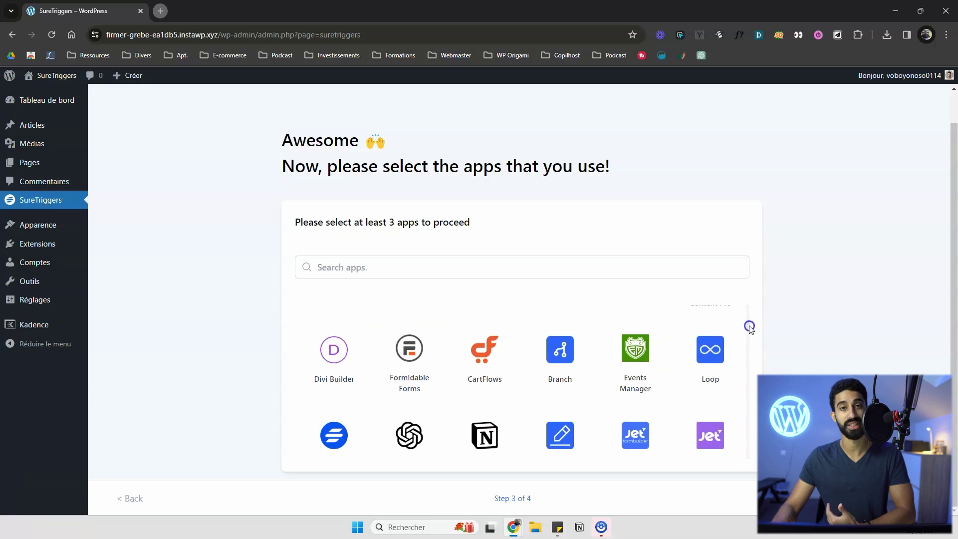
scroll(749, 329, "down", 10)
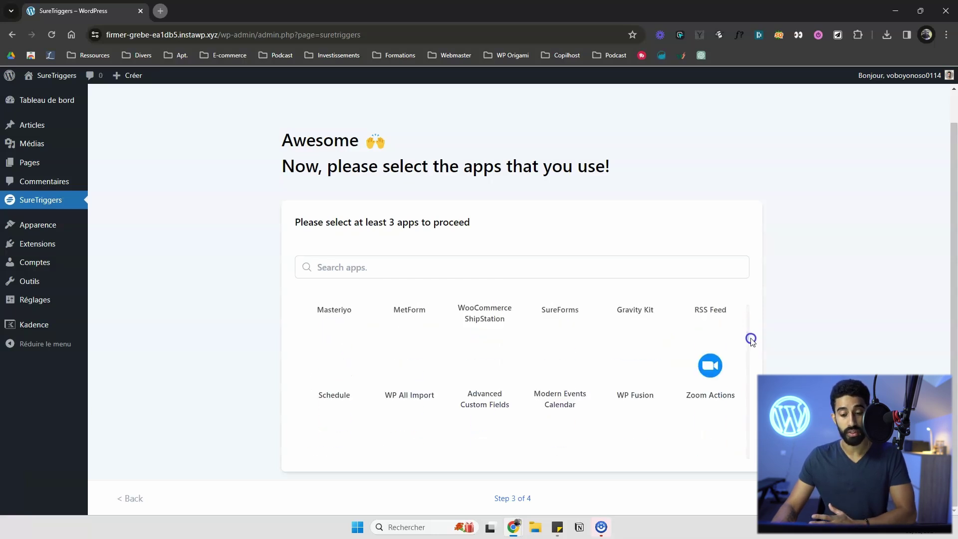
left_click_drag(751, 342, 750, 306)
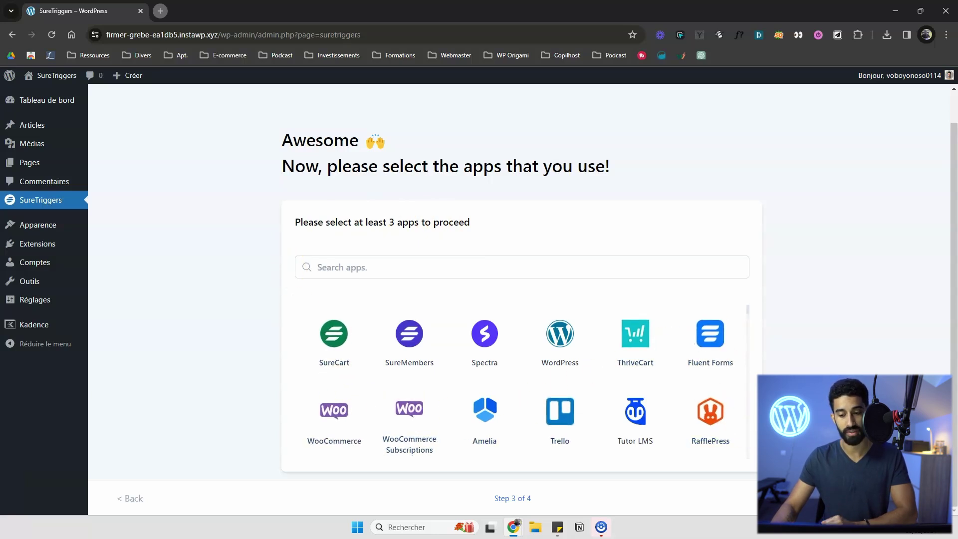
left_click(901, 498)
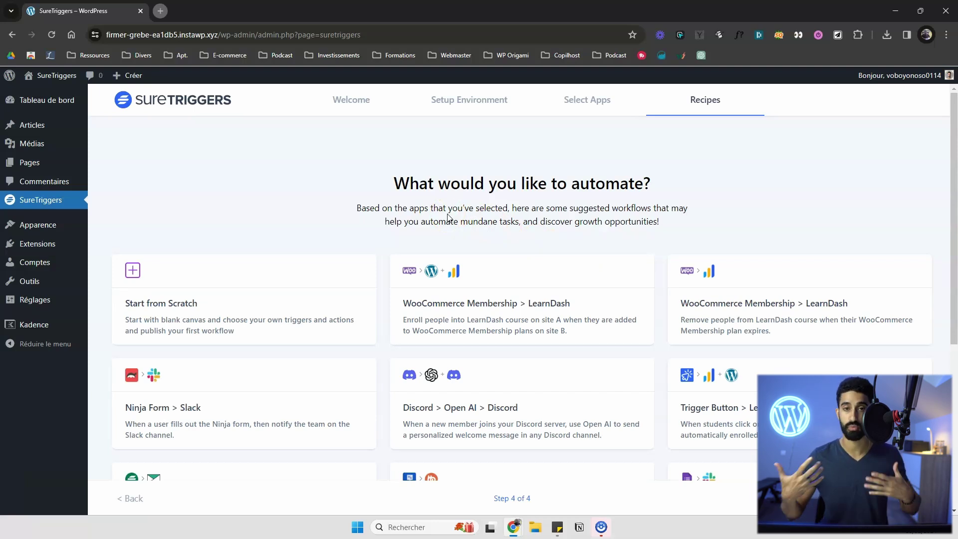
Review the suggested recipes and create a workflow named "Mon premier workflow", opening it in the workflow builder
scroll(532, 274, "down", 5)
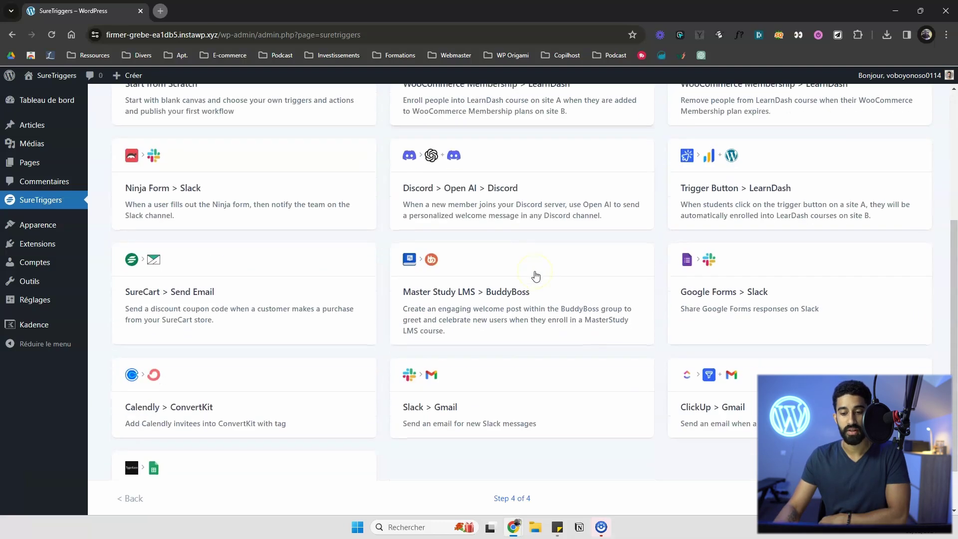
scroll(524, 278, "up", 2)
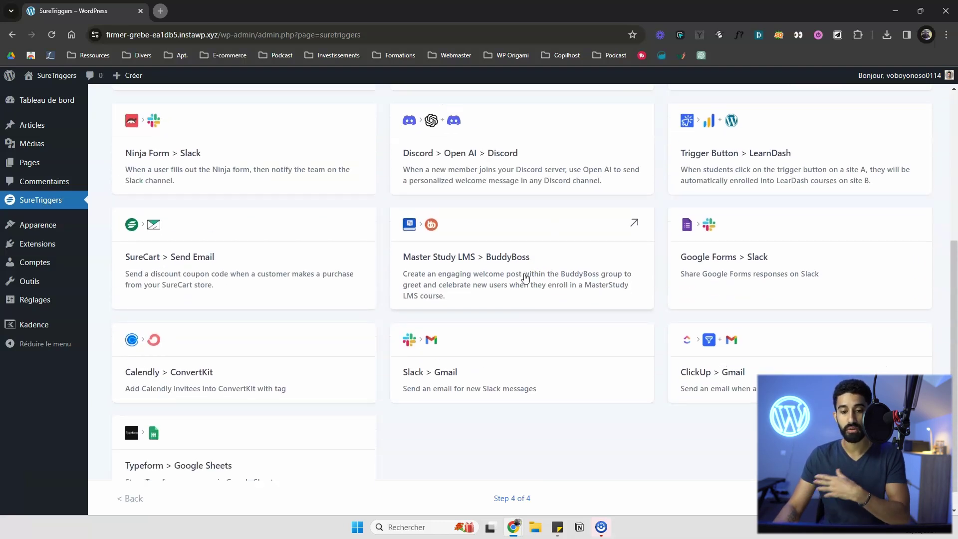
scroll(728, 227, "up", 3)
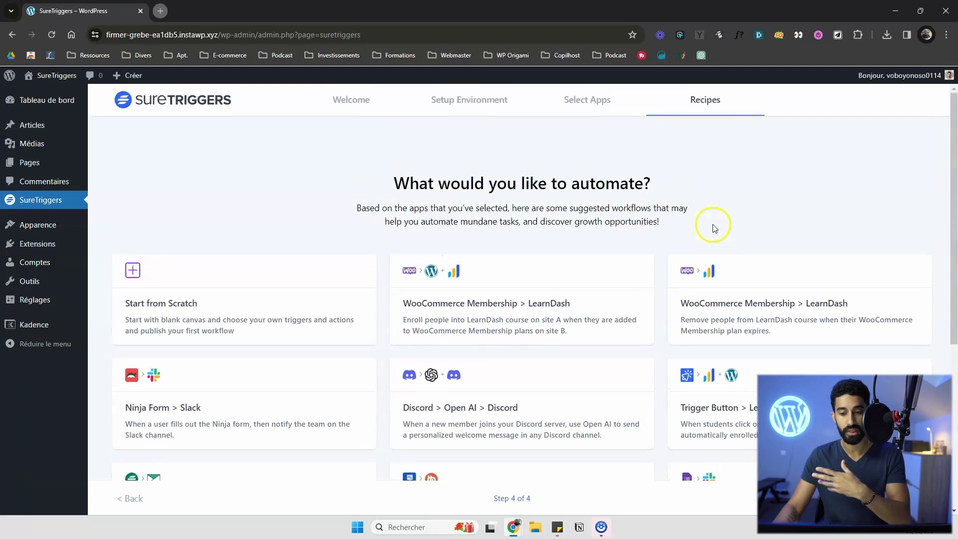
scroll(707, 226, "down", 1)
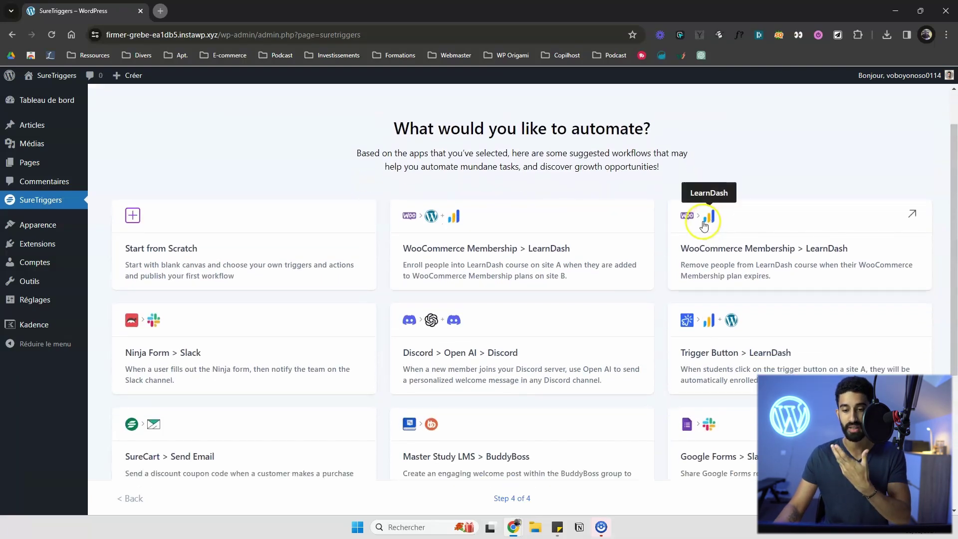
left_click(603, 378)
type("Mon premier wo")
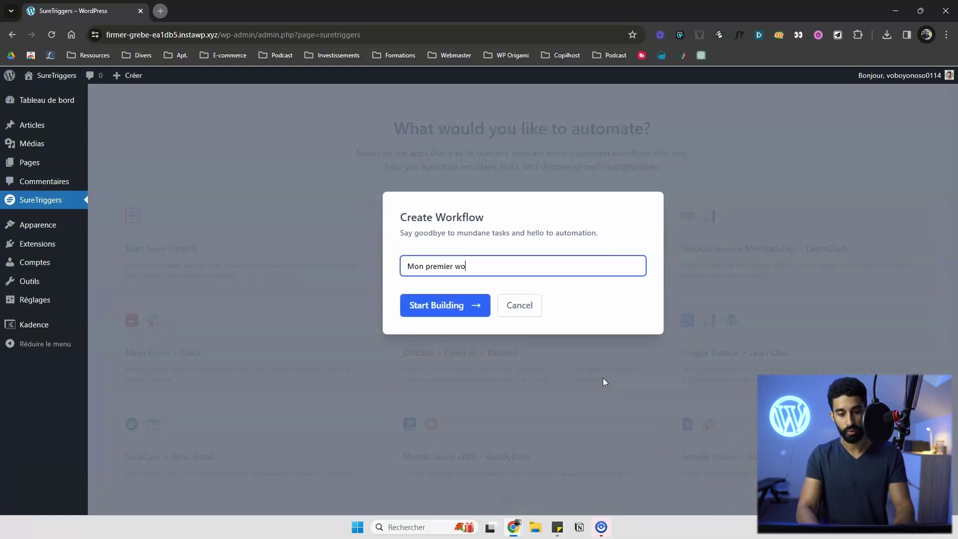
type("rkflow")
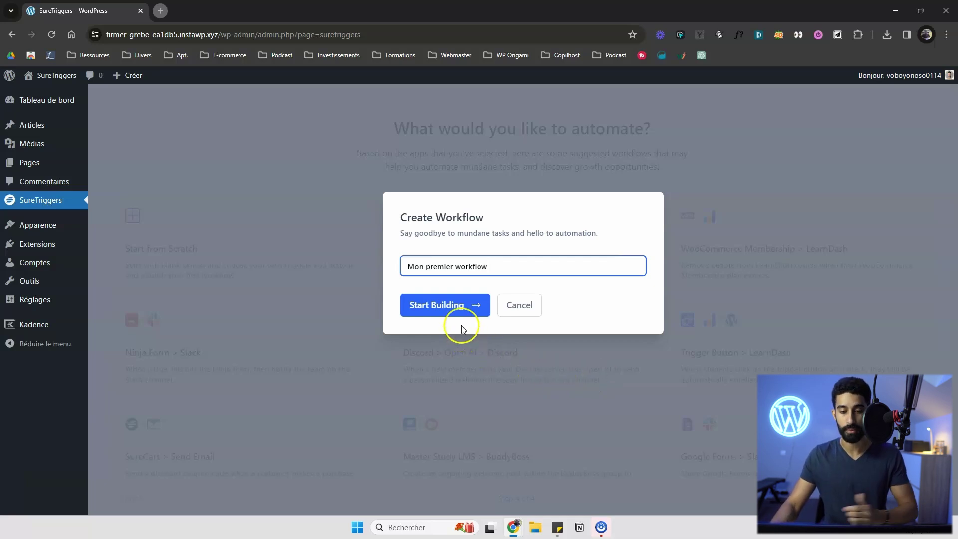
left_click(461, 306)
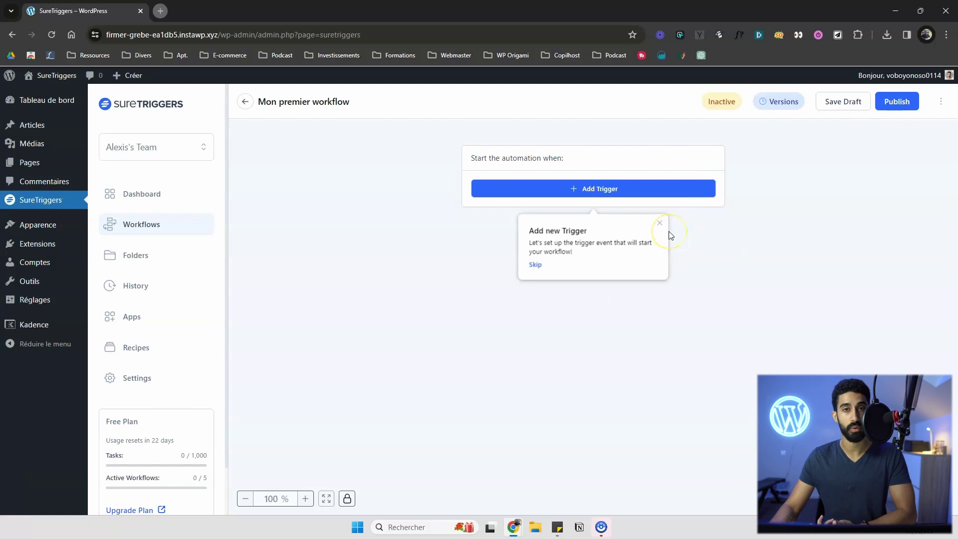
Examine the SureTriggers dashboard and its Workflows, Folders, History, Apps, Recipes and Settings sections
left_click(162, 199)
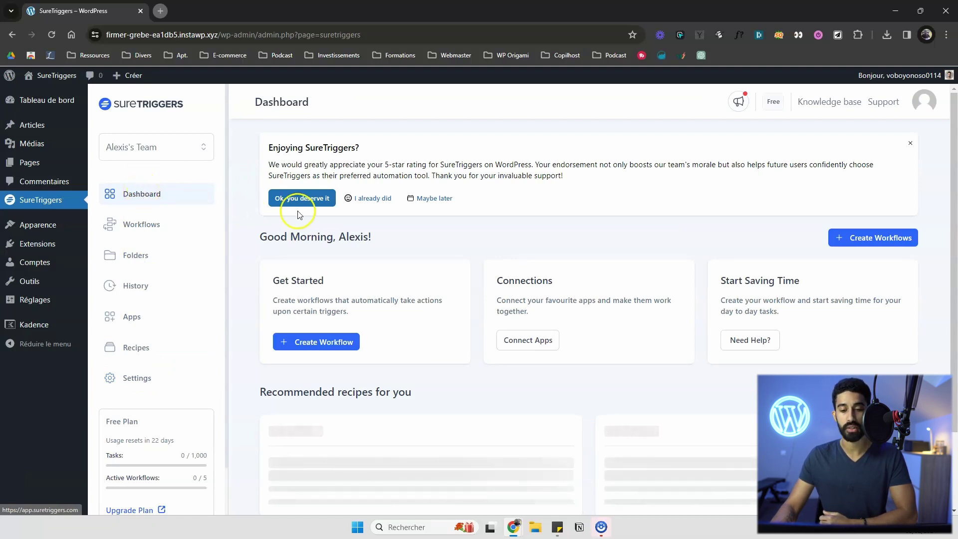
scroll(680, 265, "down", 4)
scroll(657, 261, "up", 4)
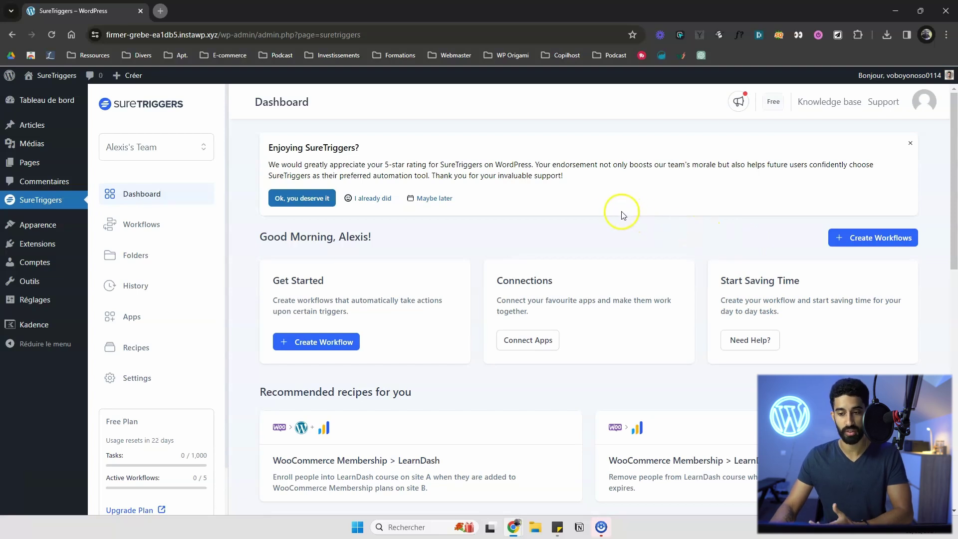
left_click(160, 227)
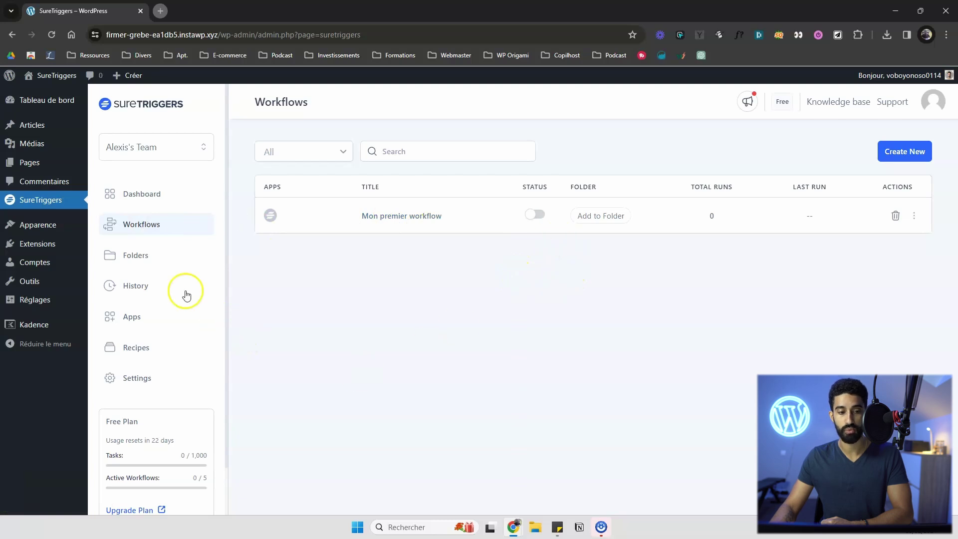
left_click(143, 260)
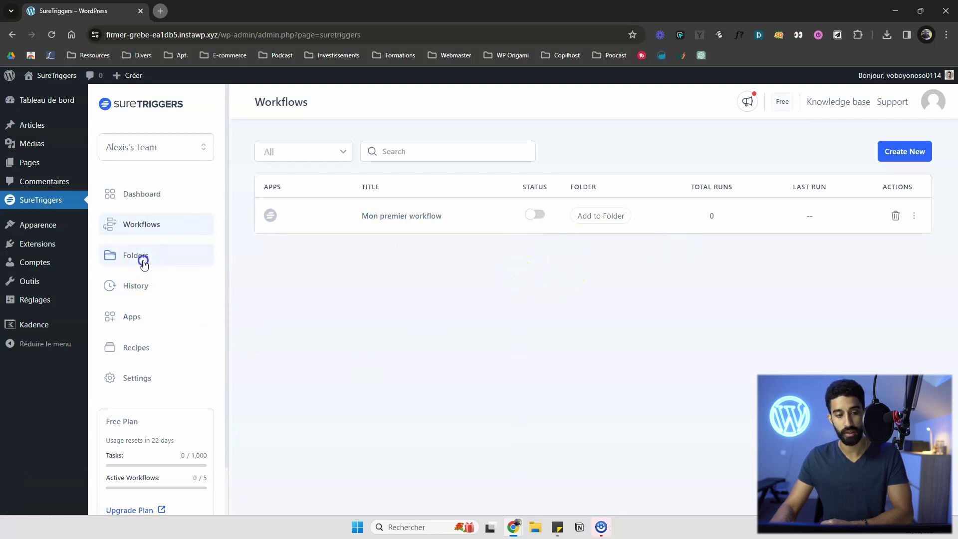
left_click(149, 283)
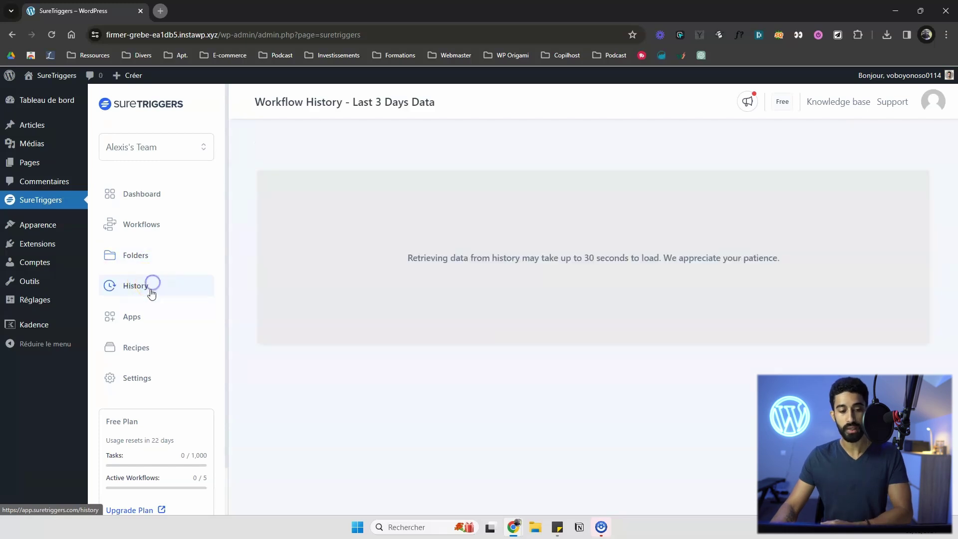
left_click(140, 327)
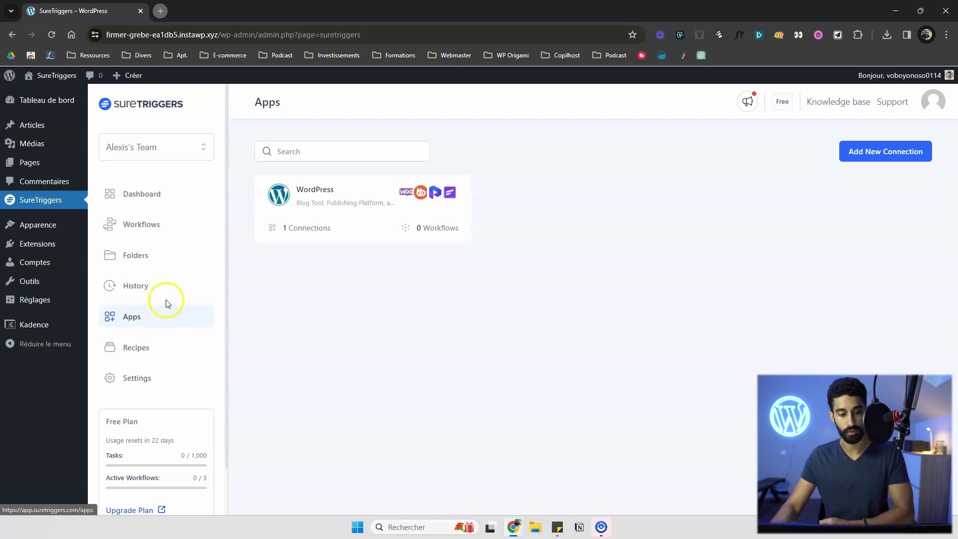
left_click(148, 352)
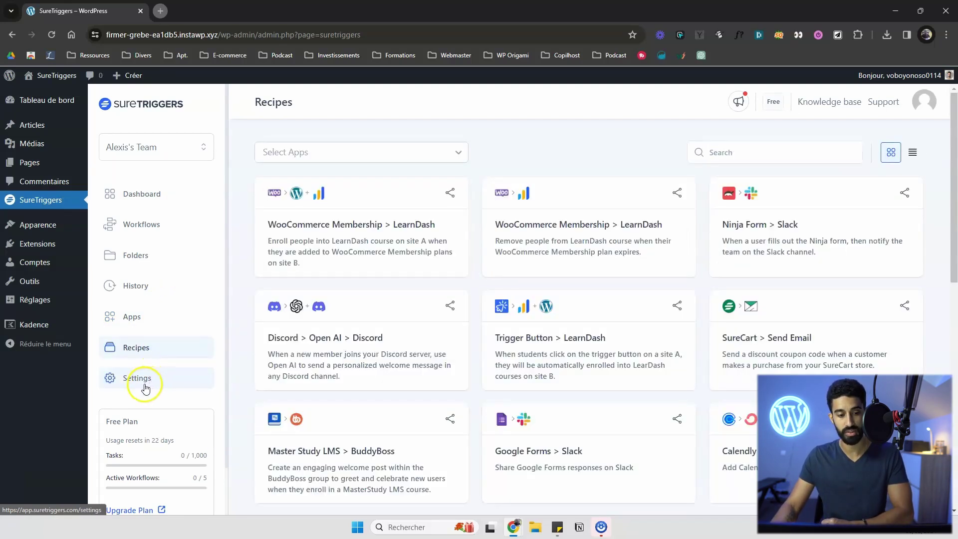
left_click(142, 383)
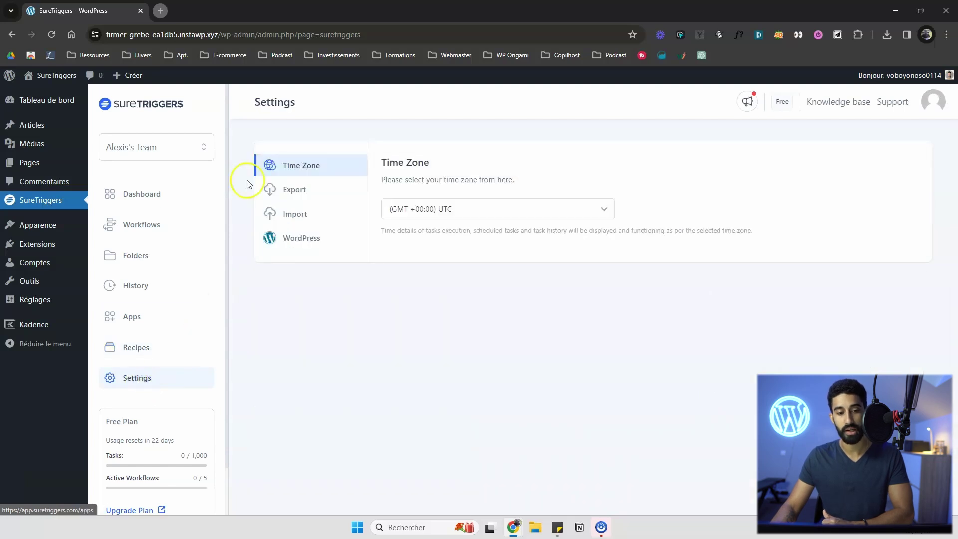
Open "Mon premier workflow" from the workflow list and choose WordPress as the app for its trigger
left_click(164, 236)
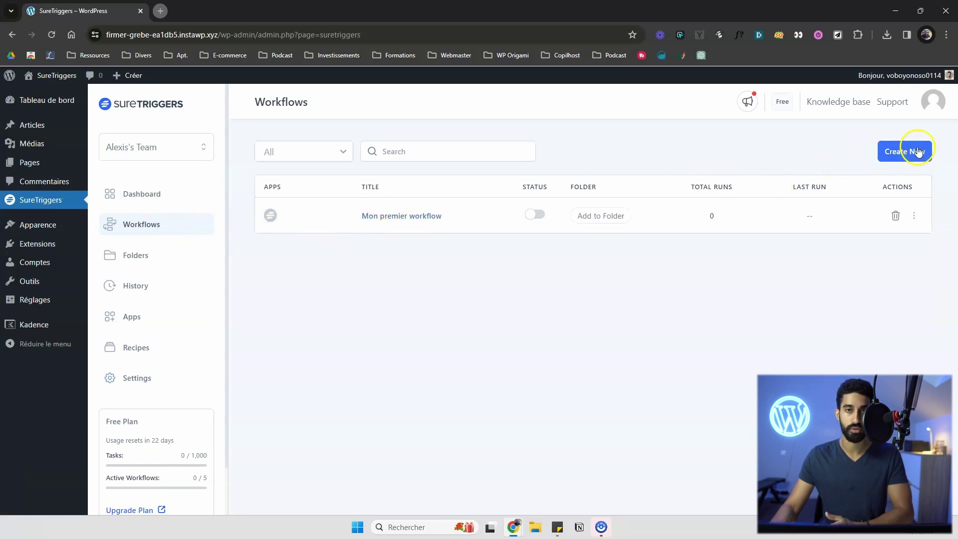
left_click(425, 221)
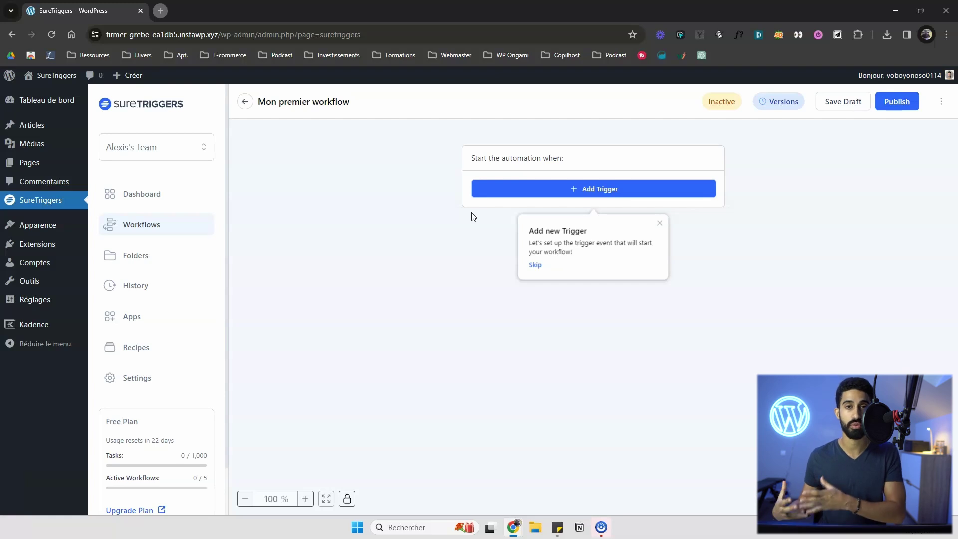
left_click(538, 186)
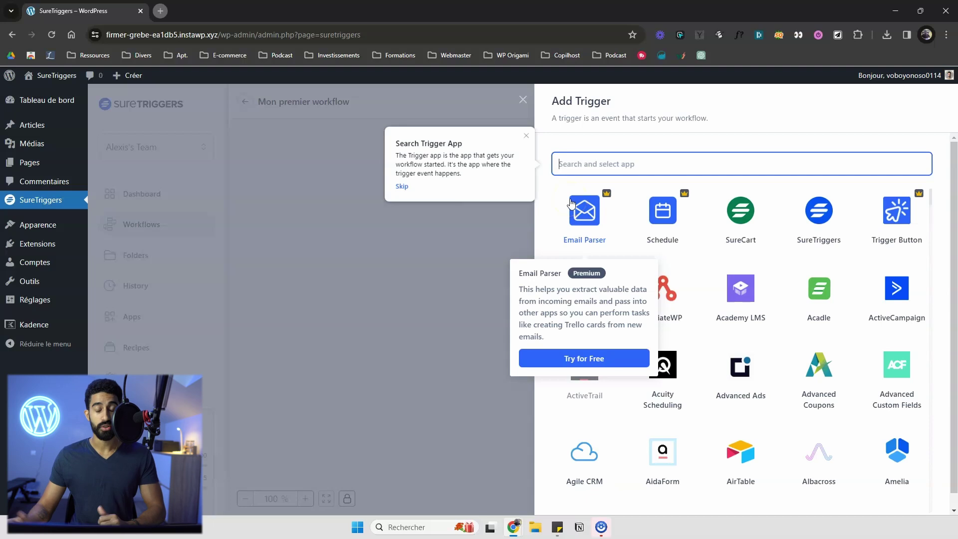
type("word")
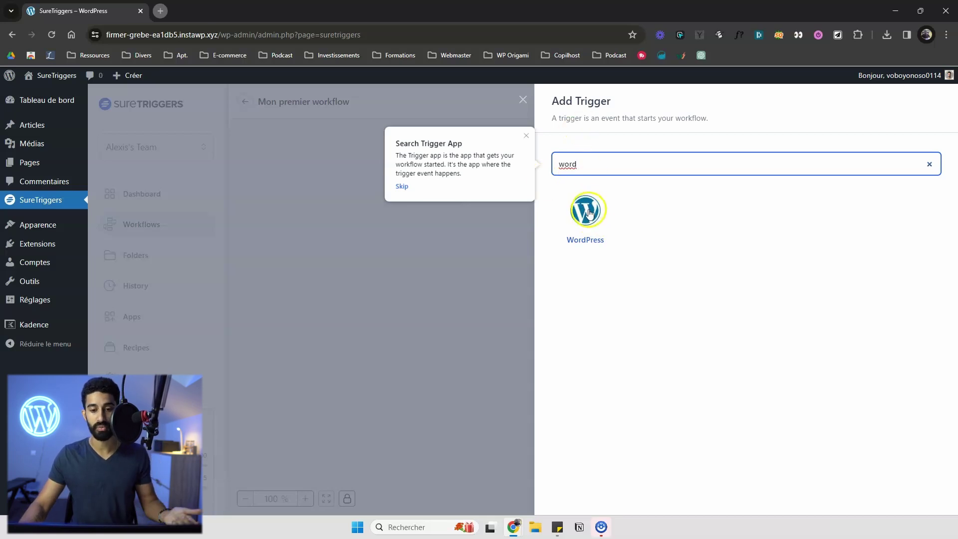
left_click(589, 212)
Look through the WordPress trigger events and select Post Created / Updated
left_click(602, 216)
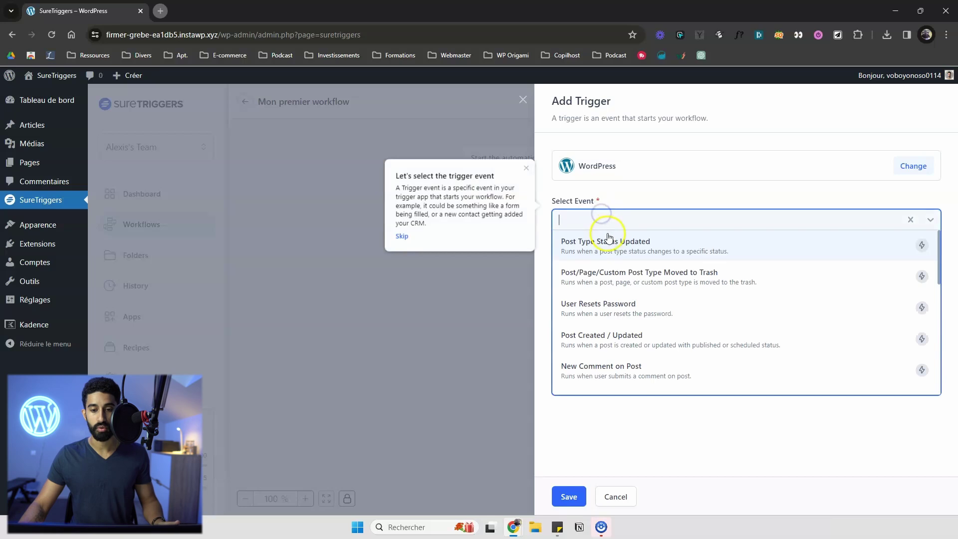
scroll(630, 295, "down", 5)
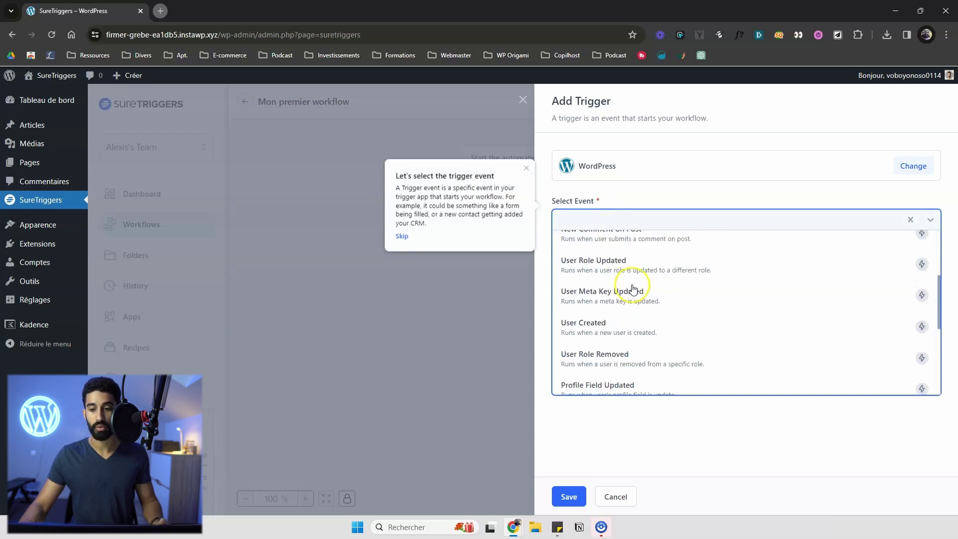
scroll(633, 288, "down", 3)
scroll(633, 289, "up", 5)
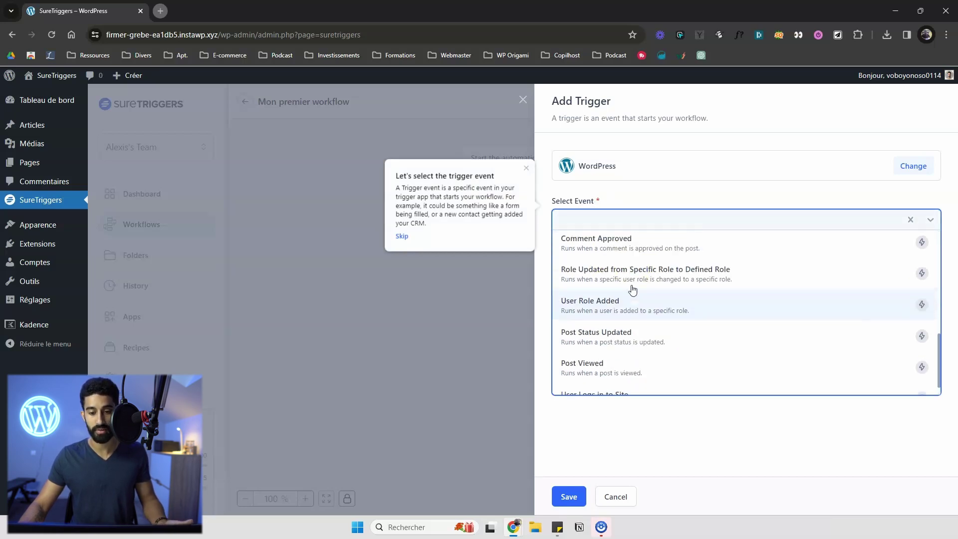
scroll(604, 319, "up", 3)
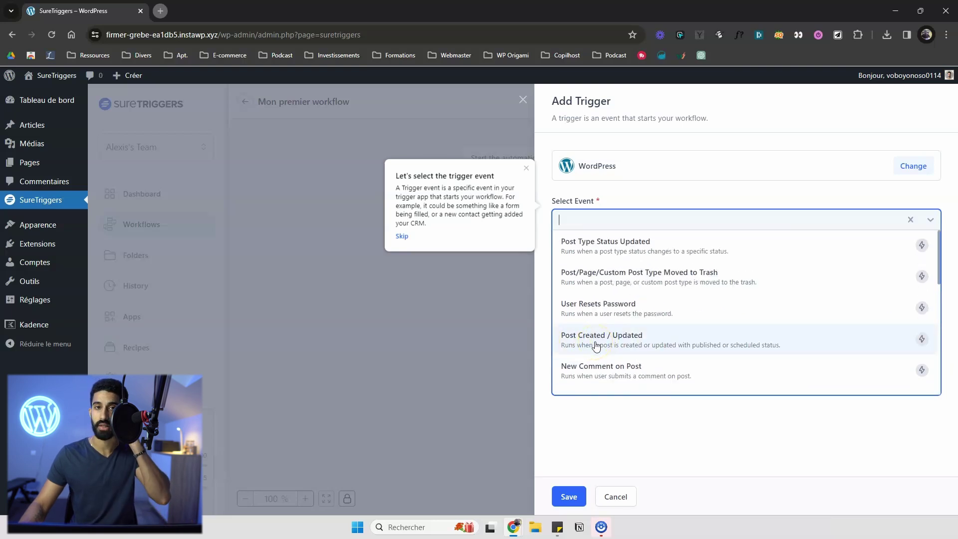
left_click(596, 344)
Set the trigger's connection to WordPress - SureTriggers, its post type to Articles and its post to Any One
left_click(586, 270)
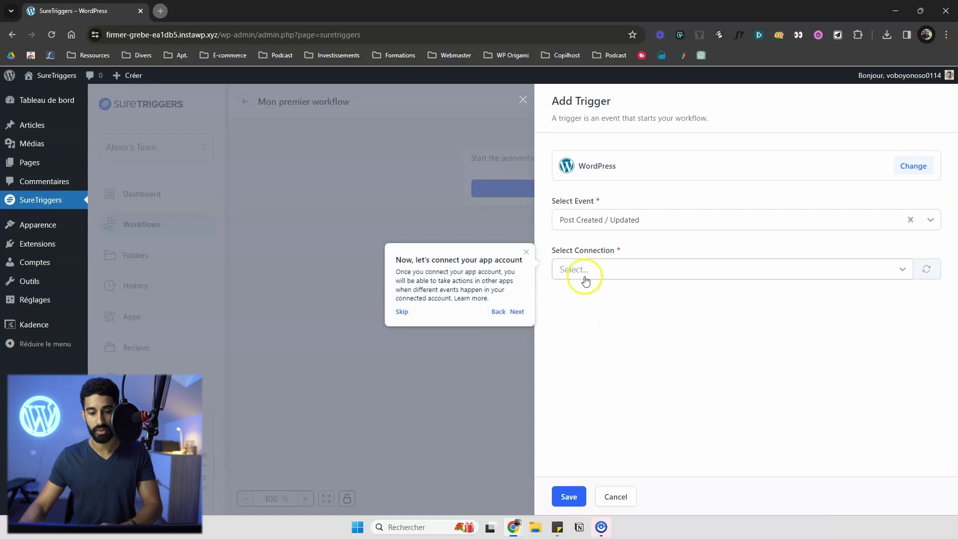
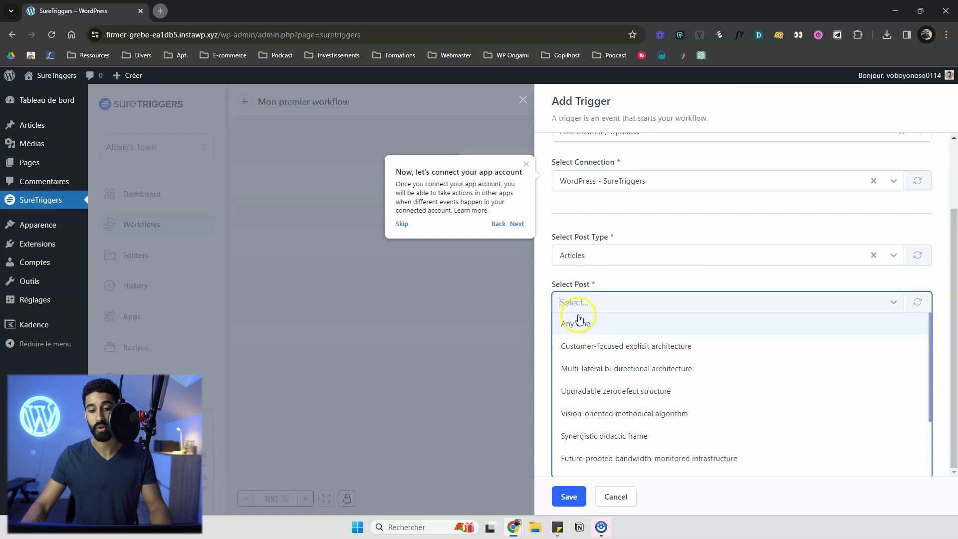
scroll(614, 302, "down", 1)
scroll(648, 368, "down", 2)
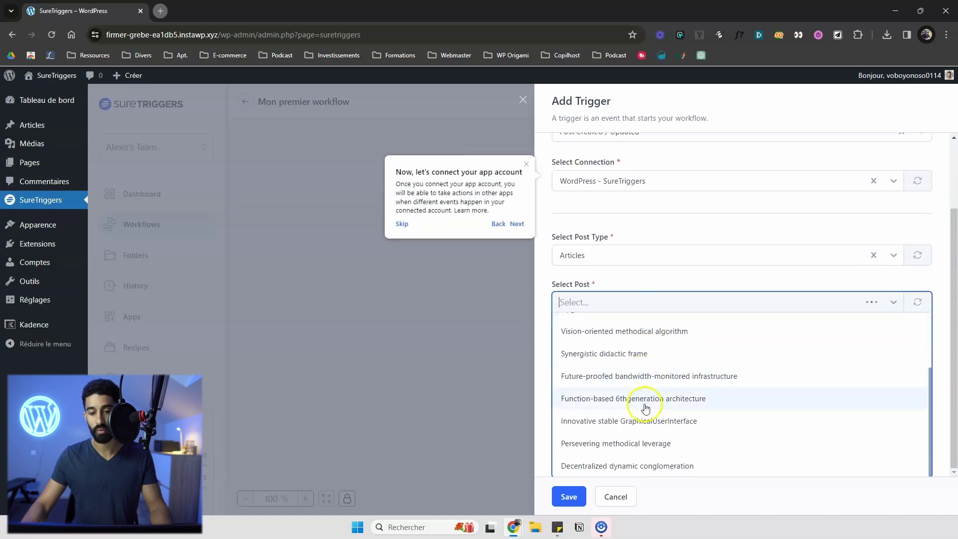
scroll(645, 389, "up", 2)
scroll(621, 205, "up", 2)
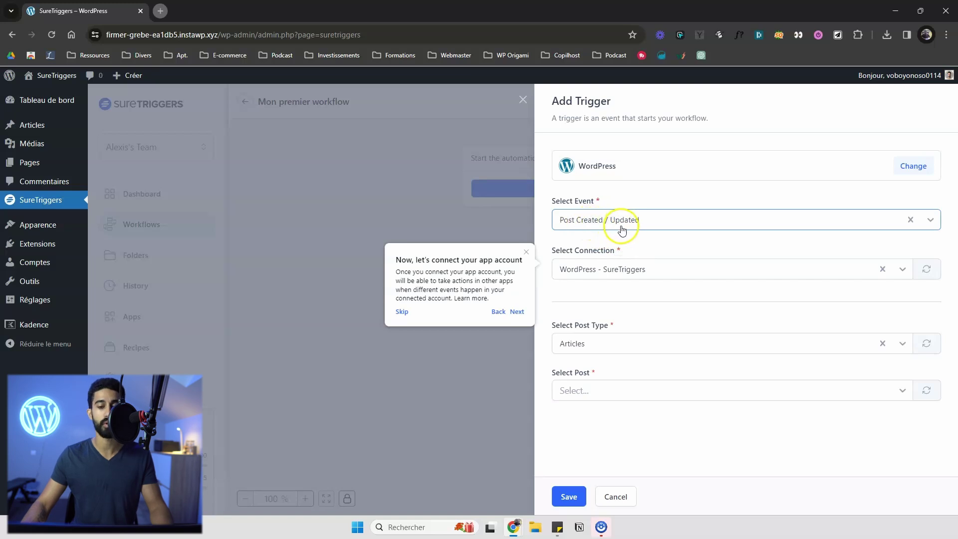
left_click(623, 374)
left_click(633, 369)
left_click(615, 381)
left_click(581, 408)
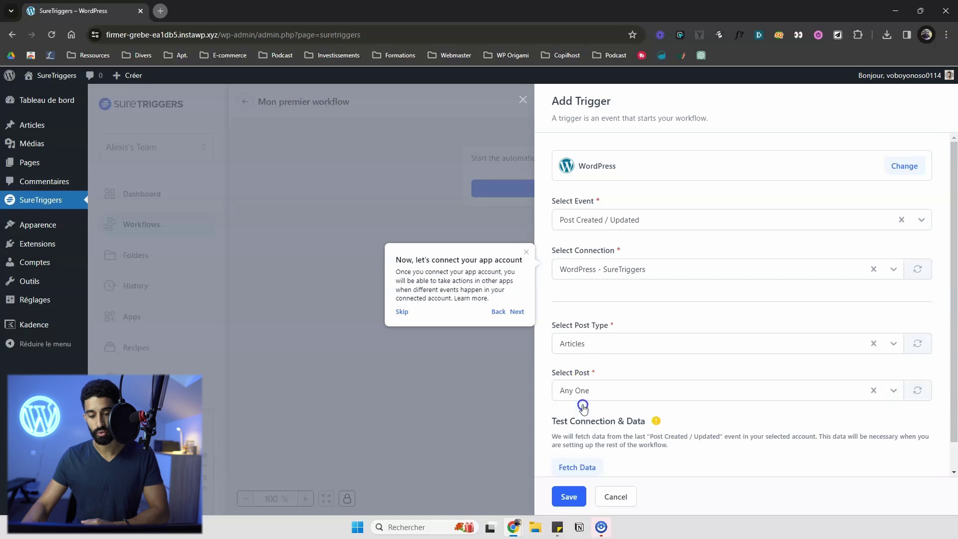
Fetch test data for the Post Created / Updated trigger and save the trigger
scroll(576, 449, "down", 1)
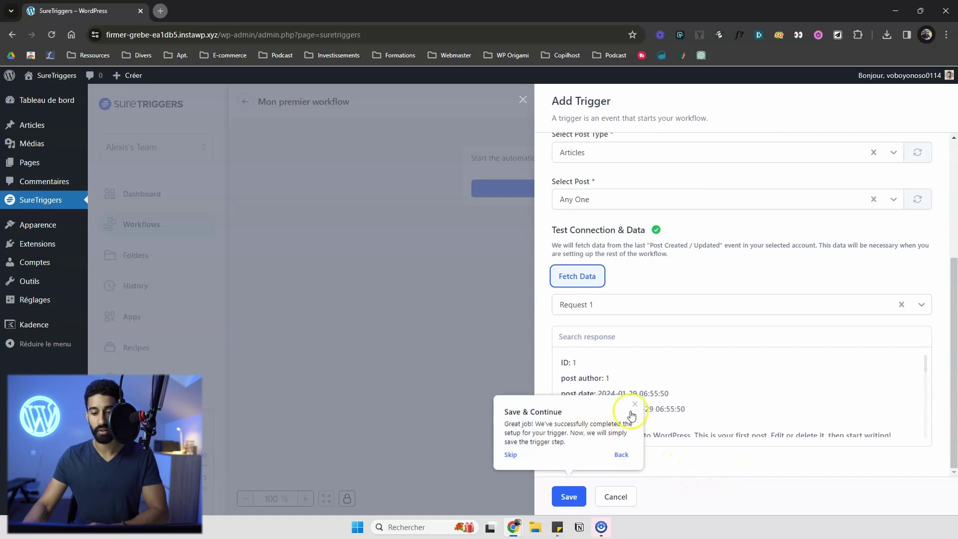
left_click(634, 404)
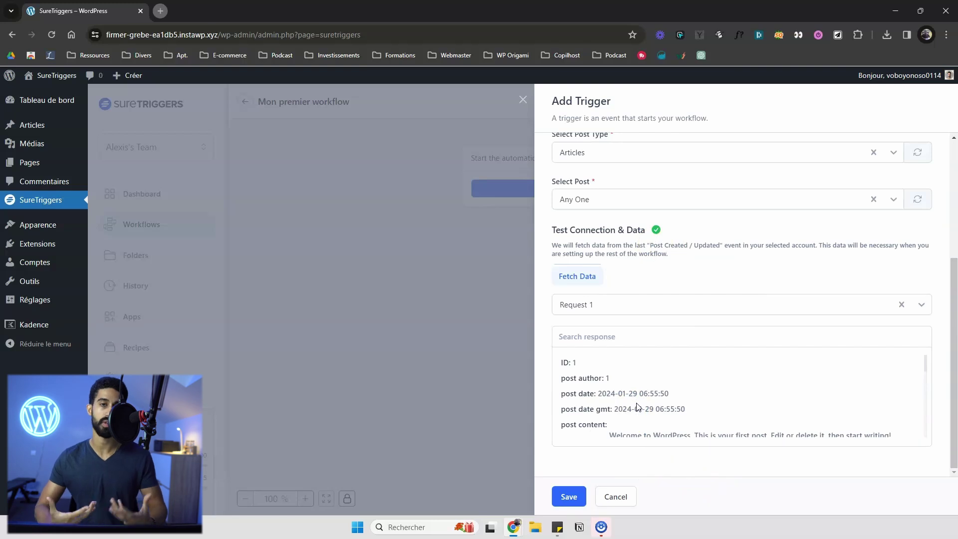
left_click(570, 500)
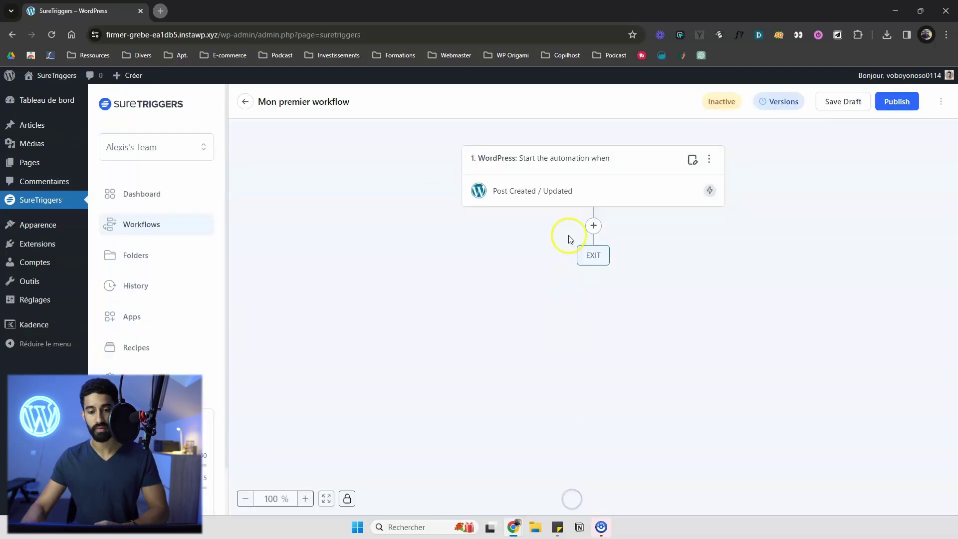
Try adding a LinkedIn action after the WordPress trigger with the event Share Simple Text
left_click(594, 227)
left_click(660, 170)
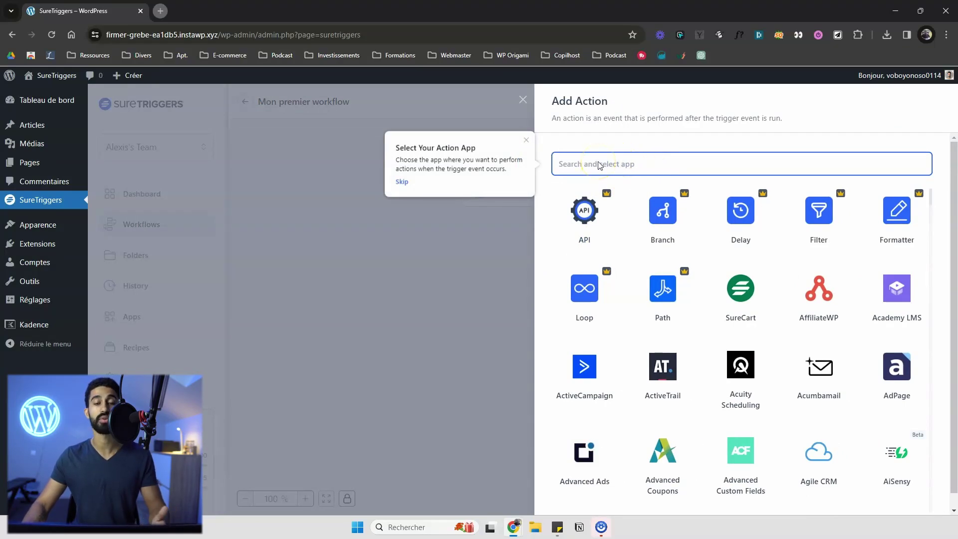
type("link")
left_click(588, 218)
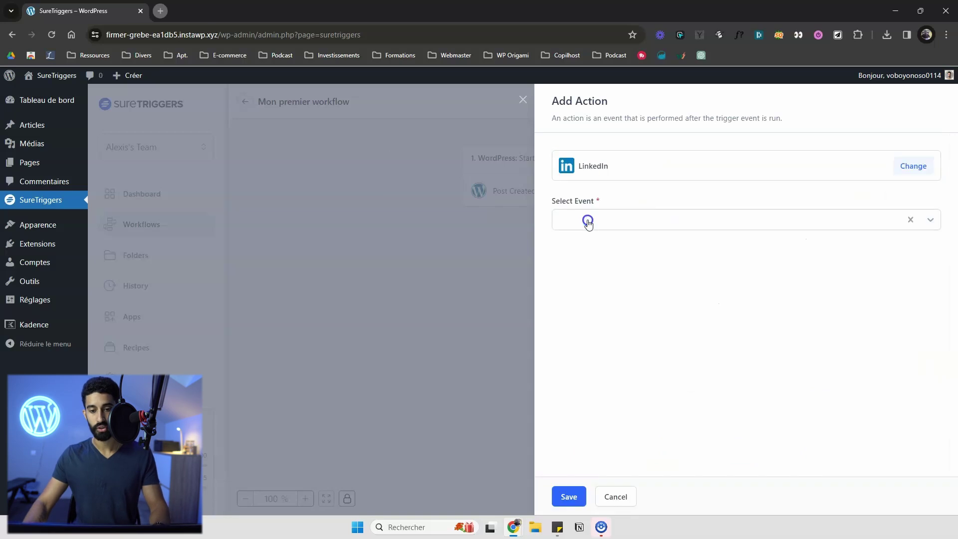
left_click(599, 217)
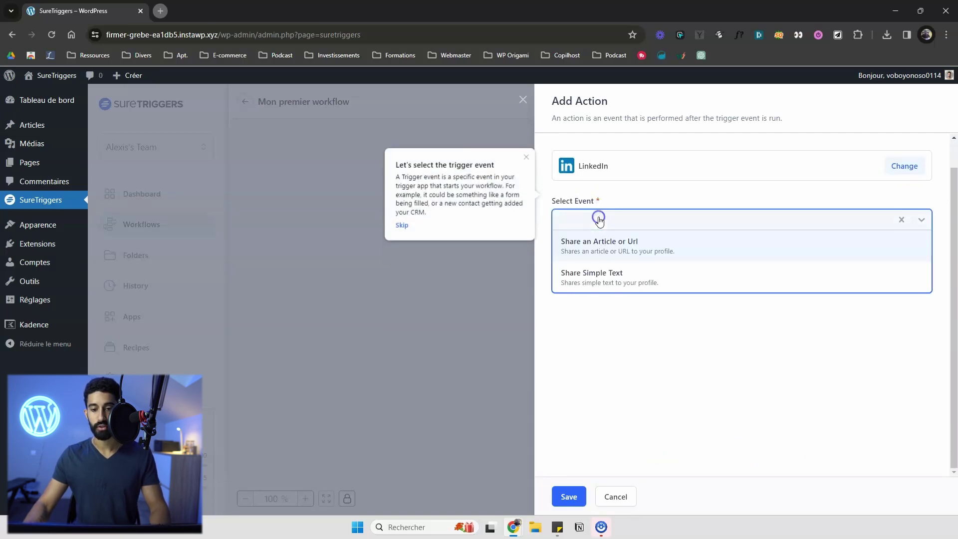
left_click(613, 276)
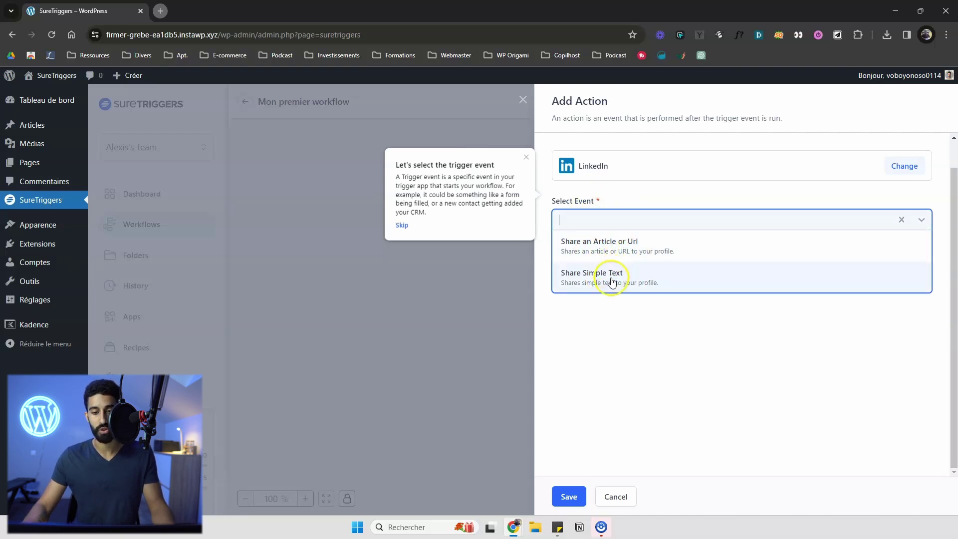
Check the connection options of the LinkedIn action and start creating a new connection
left_click(618, 270)
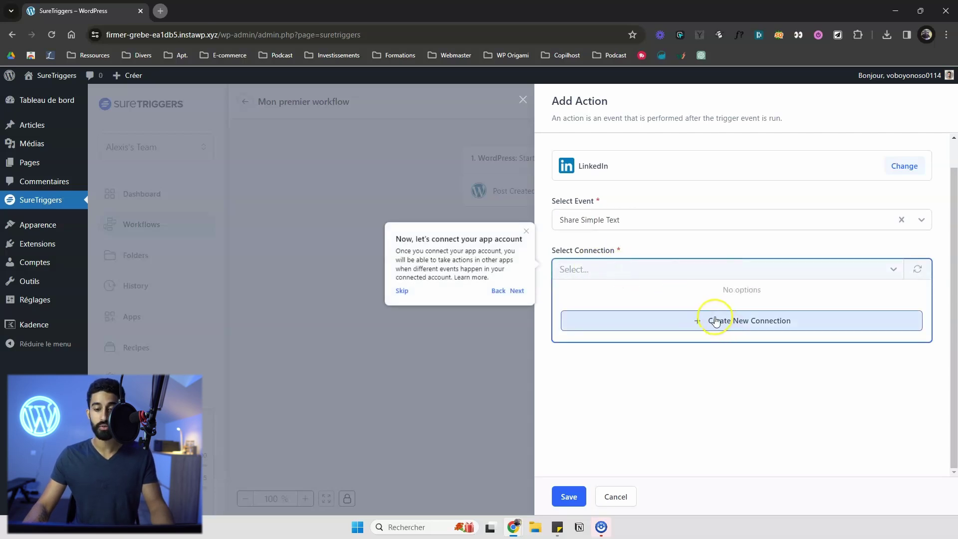
left_click(716, 303)
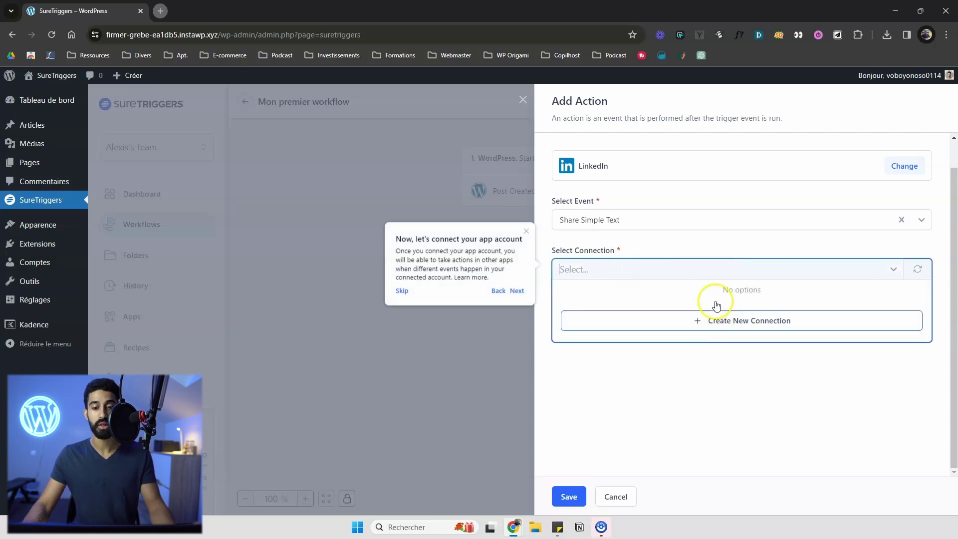
left_click(593, 291)
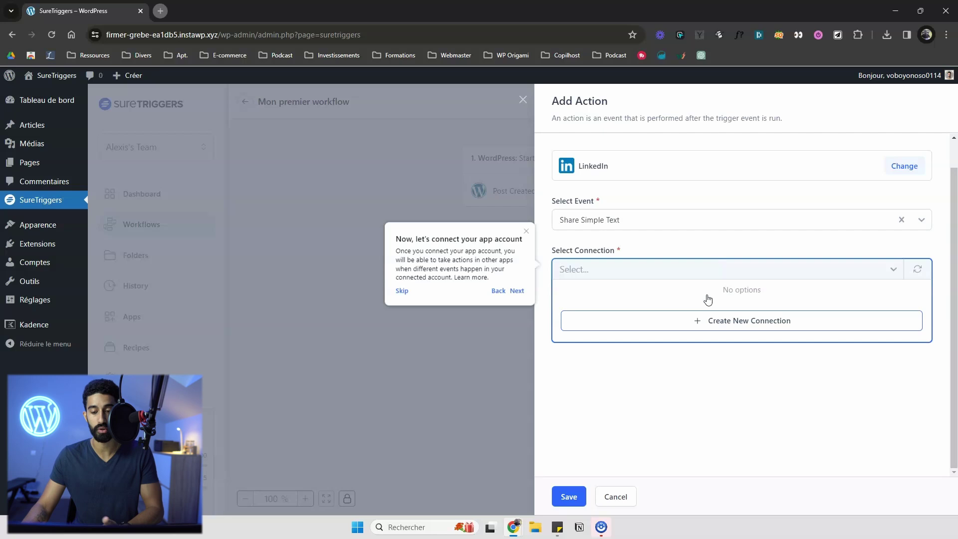
left_click(760, 319)
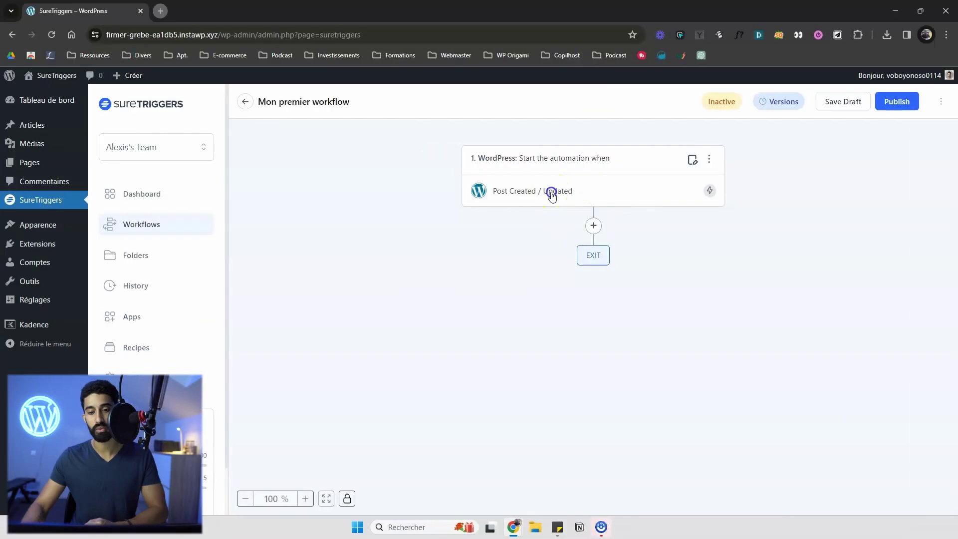
Try changing the trigger app to SureCart with the event Order Created, then cancel the trigger update
left_click(579, 189)
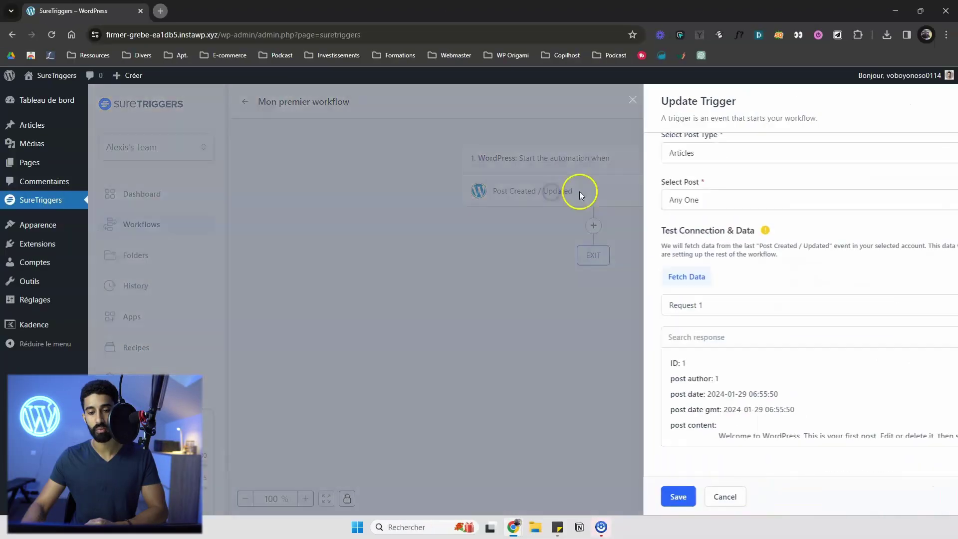
scroll(669, 155, "up", 4)
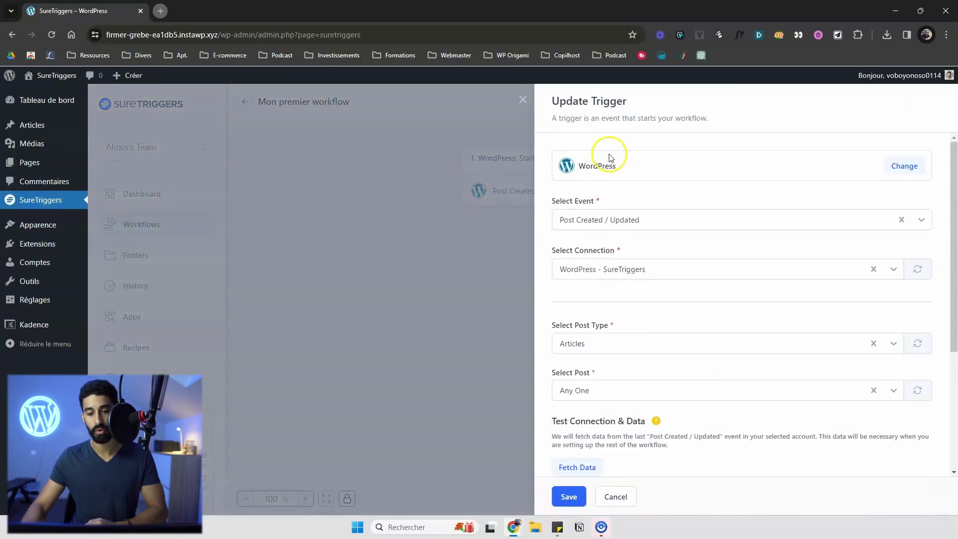
left_click(903, 165)
left_click(713, 165)
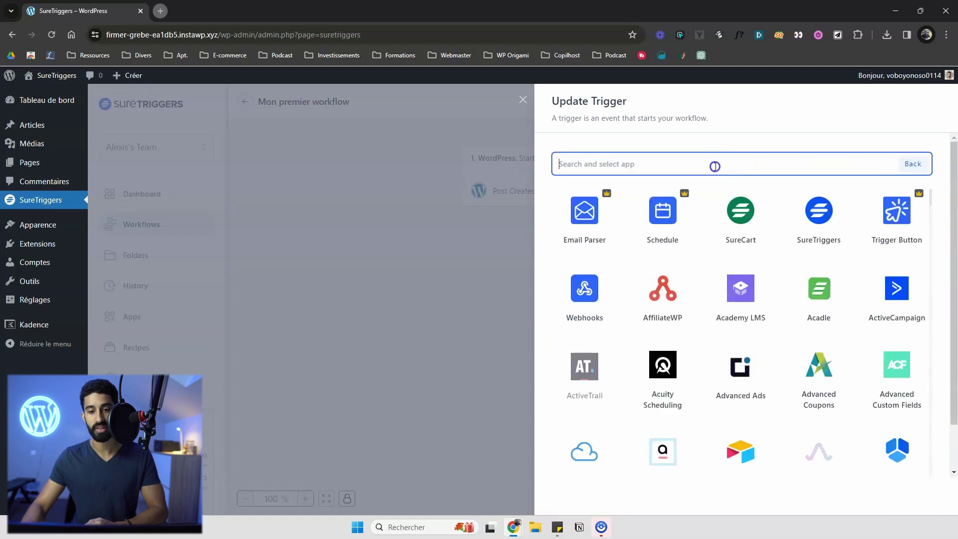
left_click(739, 221)
left_click(629, 226)
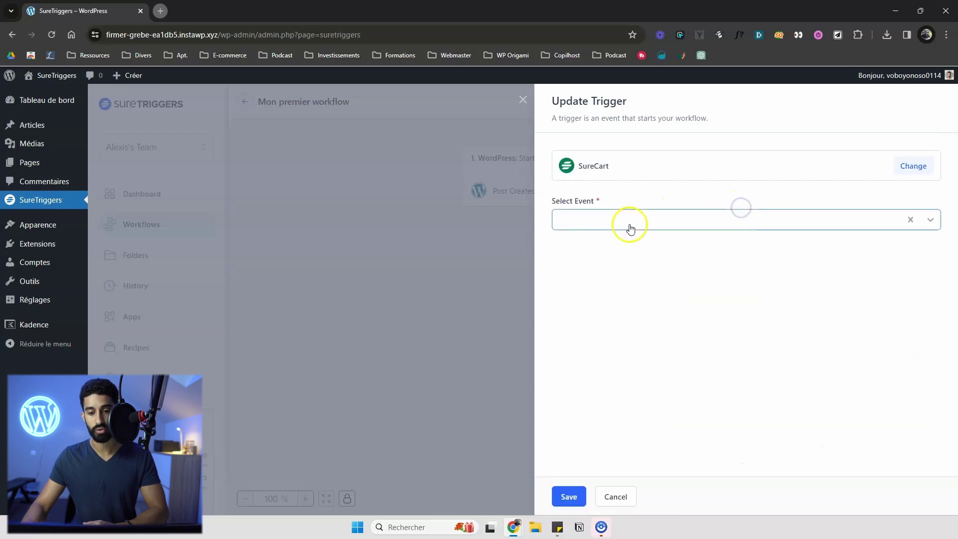
left_click(614, 247)
left_click(632, 272)
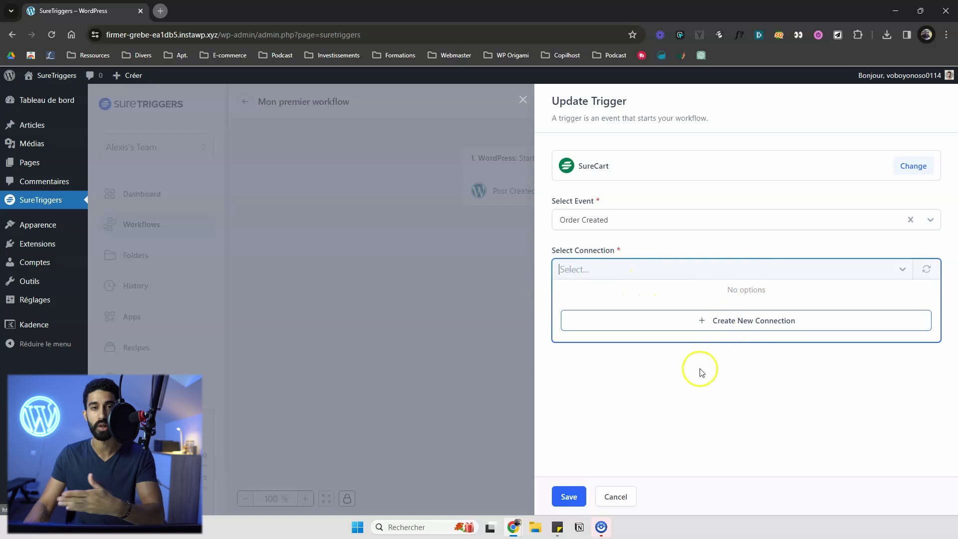
left_click(624, 485)
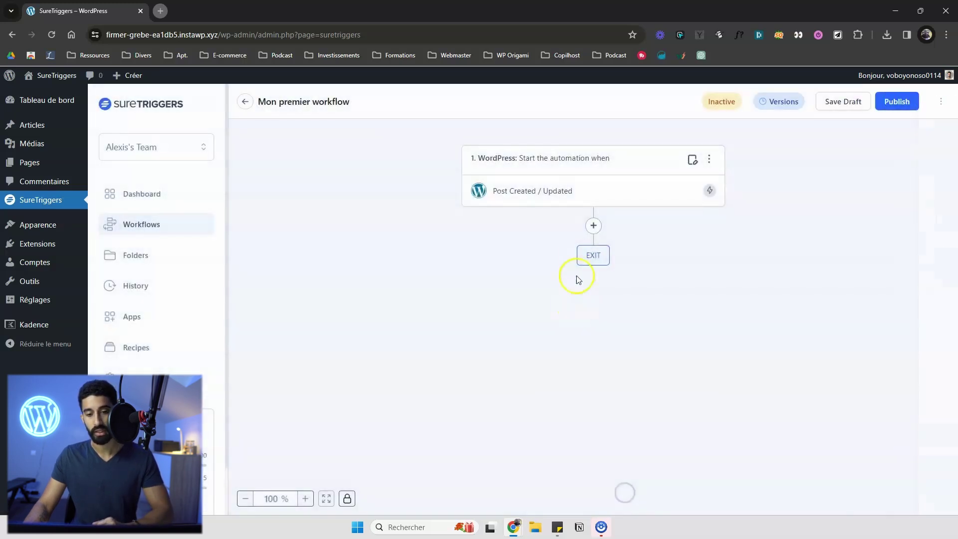
Try adding a Notion action after the trigger, look over its available events and discard the action
left_click(588, 227)
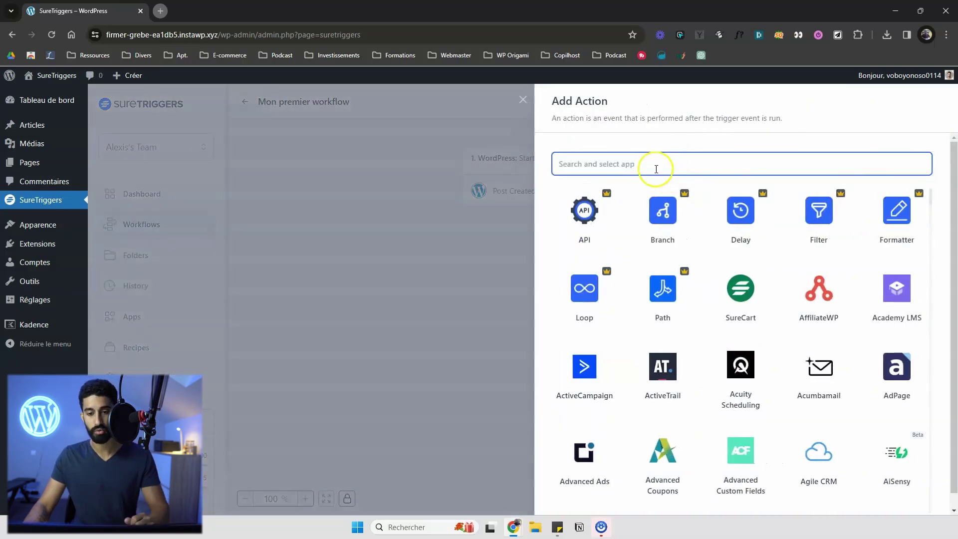
type("notion")
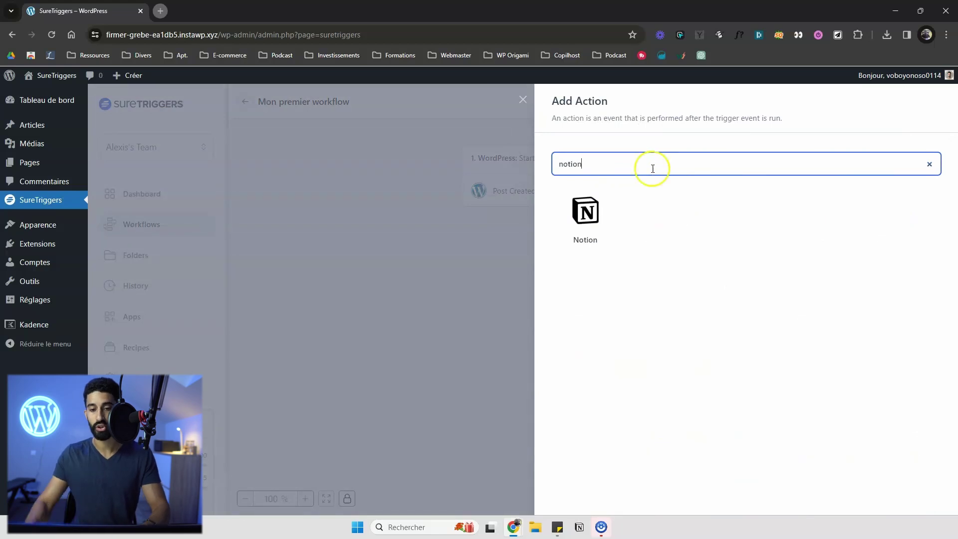
left_click(585, 212)
left_click(593, 247)
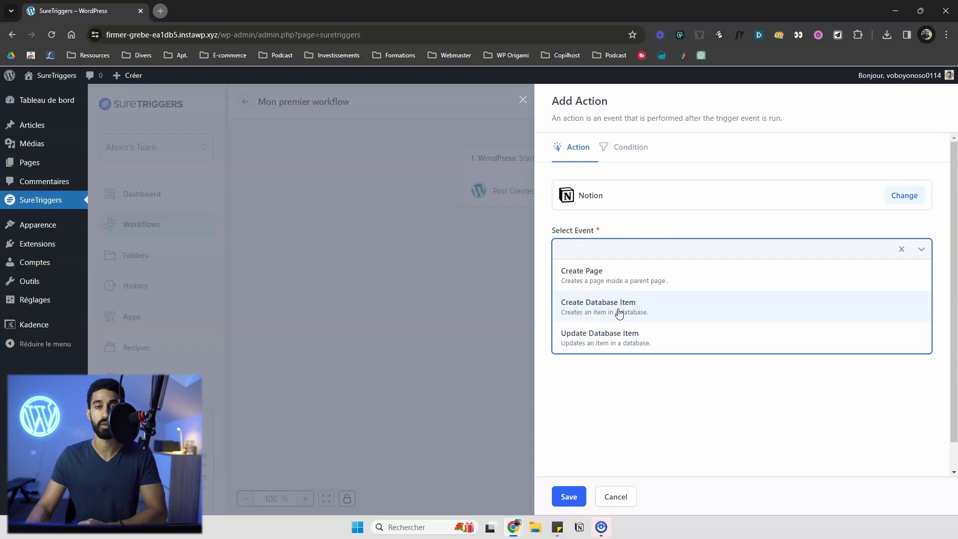
left_click(529, 261)
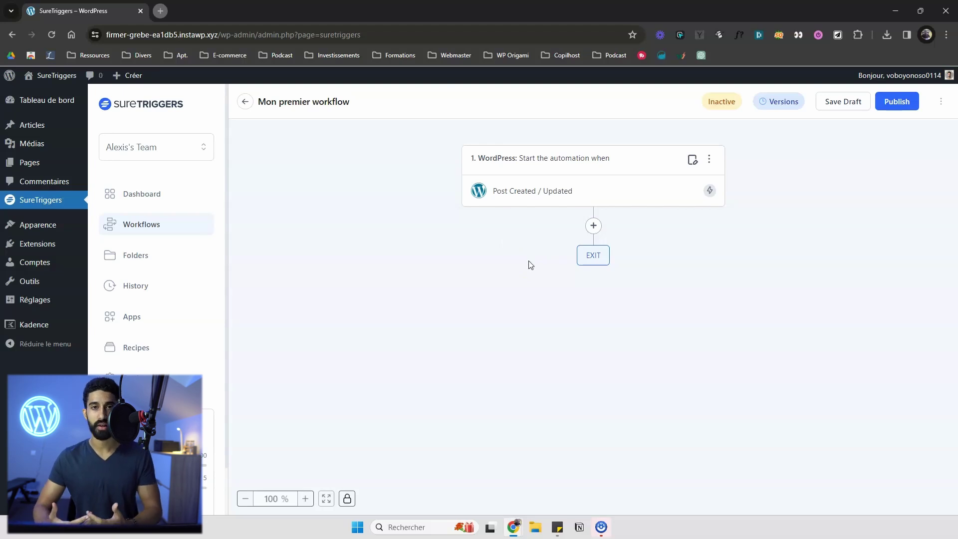
Try changing the trigger app of the workflow to WooCommerce
left_click(541, 191)
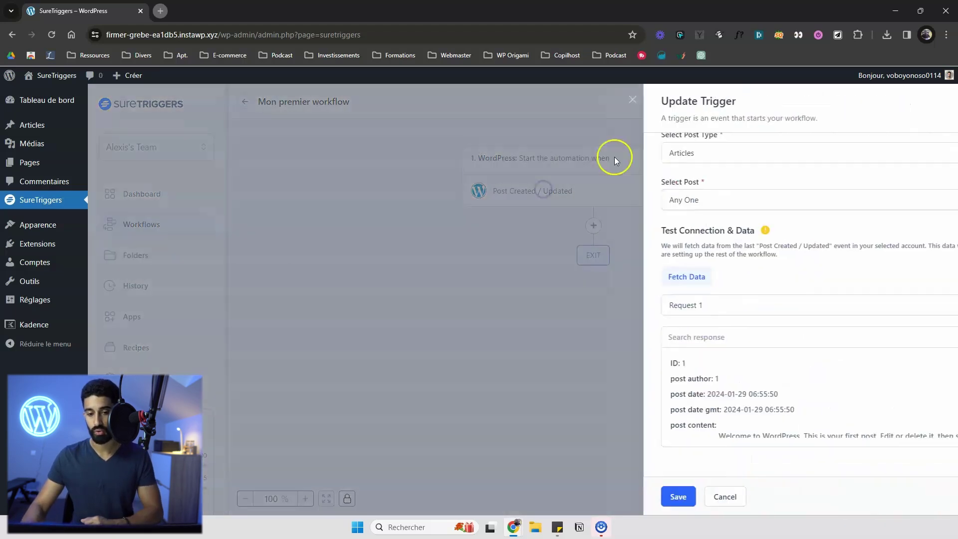
scroll(680, 149, "up", 4)
left_click(907, 173)
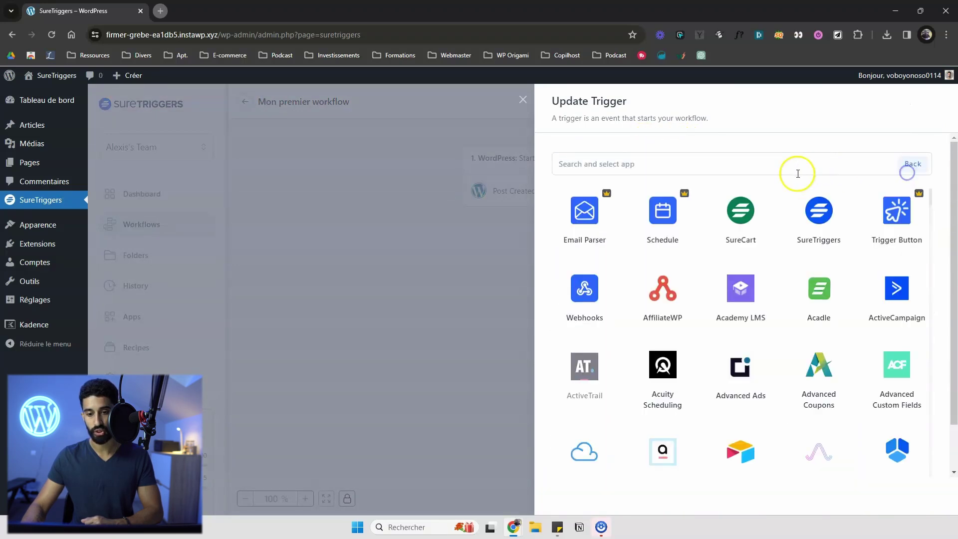
left_click(715, 169)
type("wo")
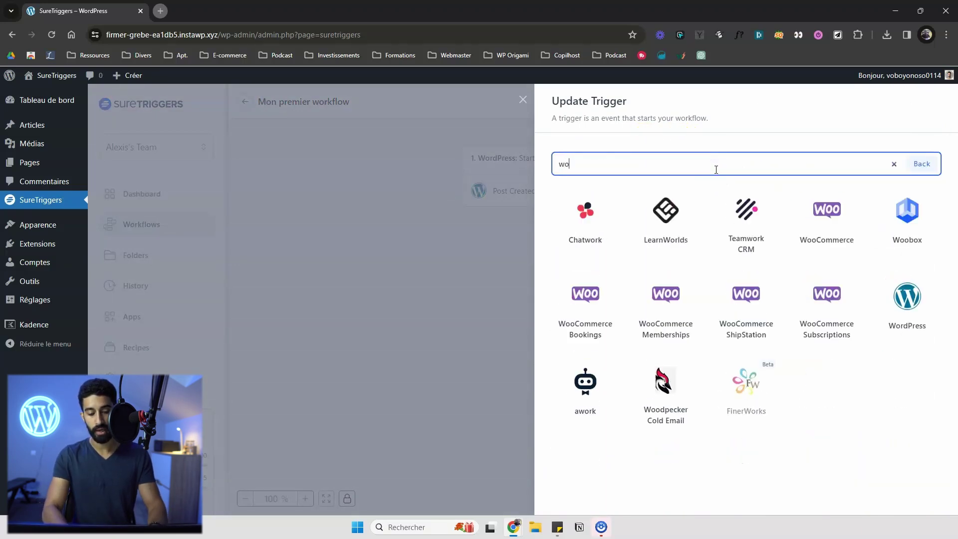
type("oco")
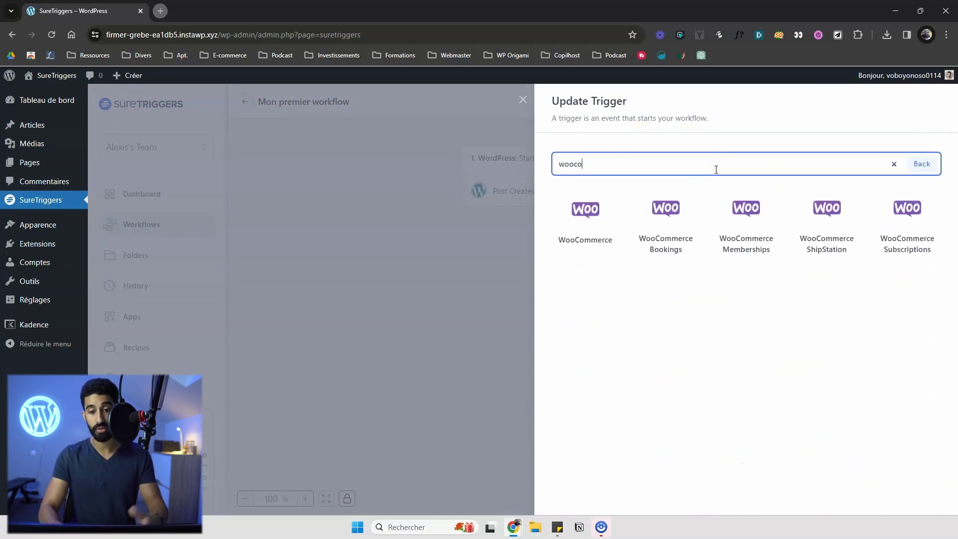
left_click(586, 215)
Try the WooCommerce event Product Purchased with the connection WordPress - SureTriggers, read the integration requirement and cancel the trigger update
left_click(624, 223)
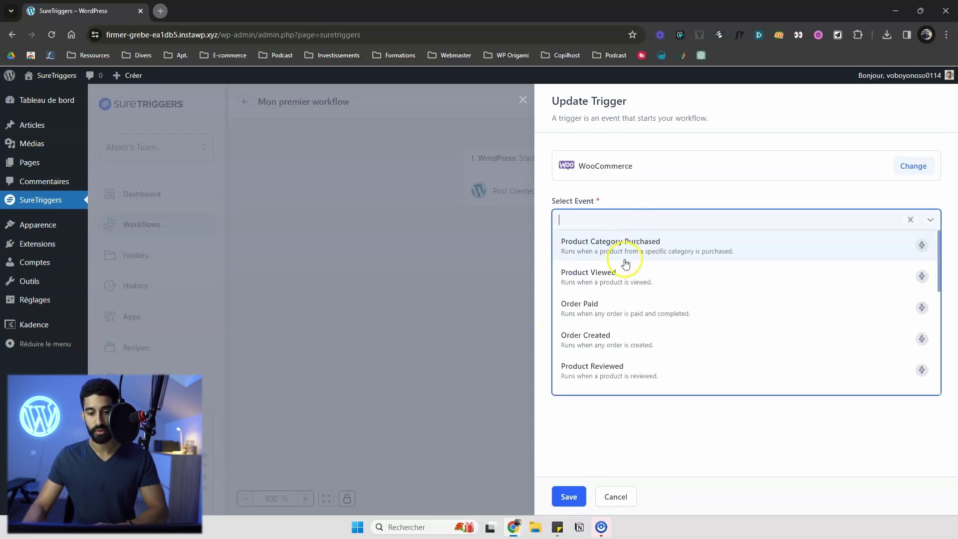
scroll(646, 265, "down", 5)
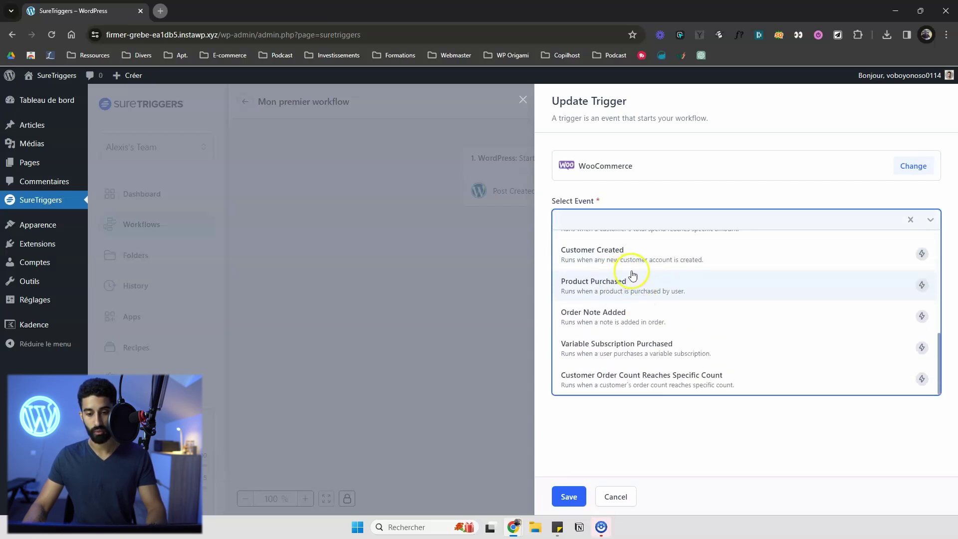
left_click(594, 287)
left_click(598, 270)
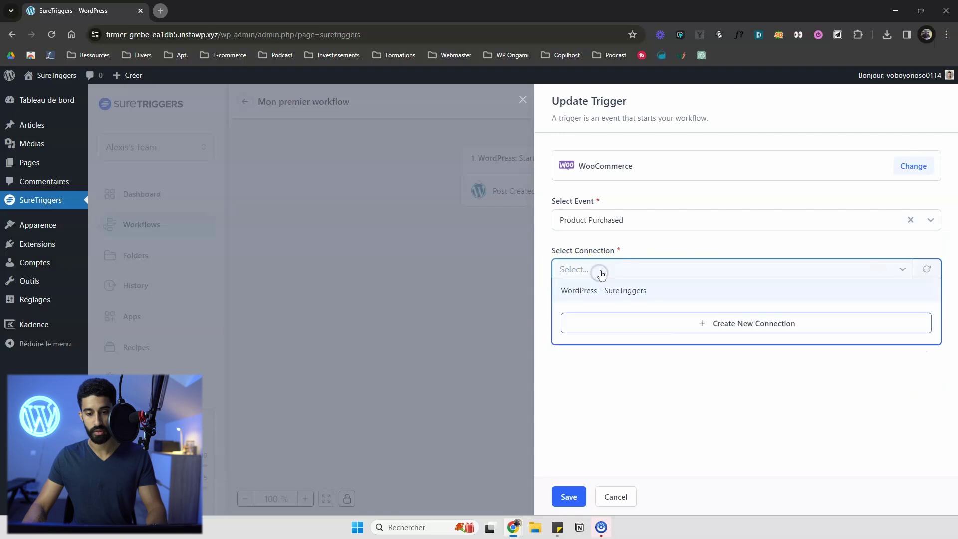
left_click(609, 293)
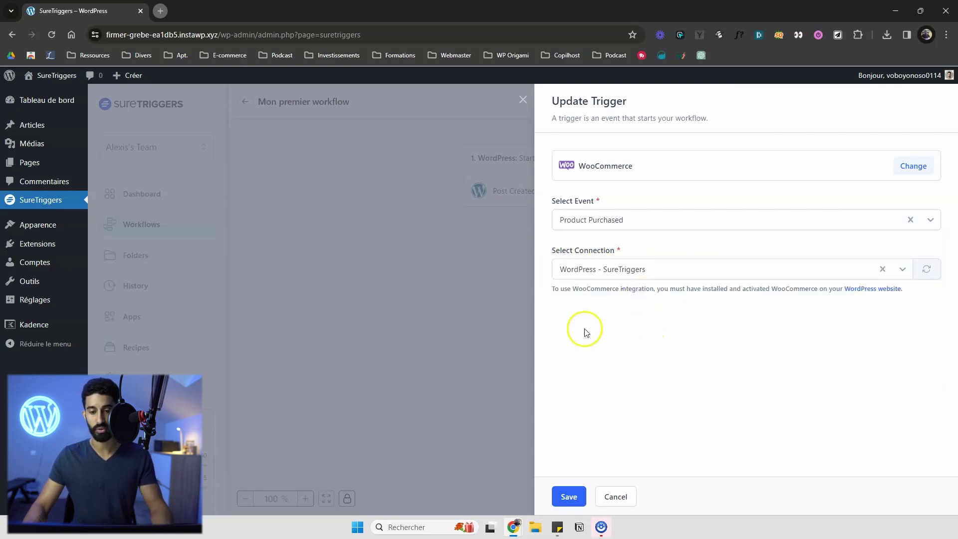
left_click_drag(558, 286, 762, 284)
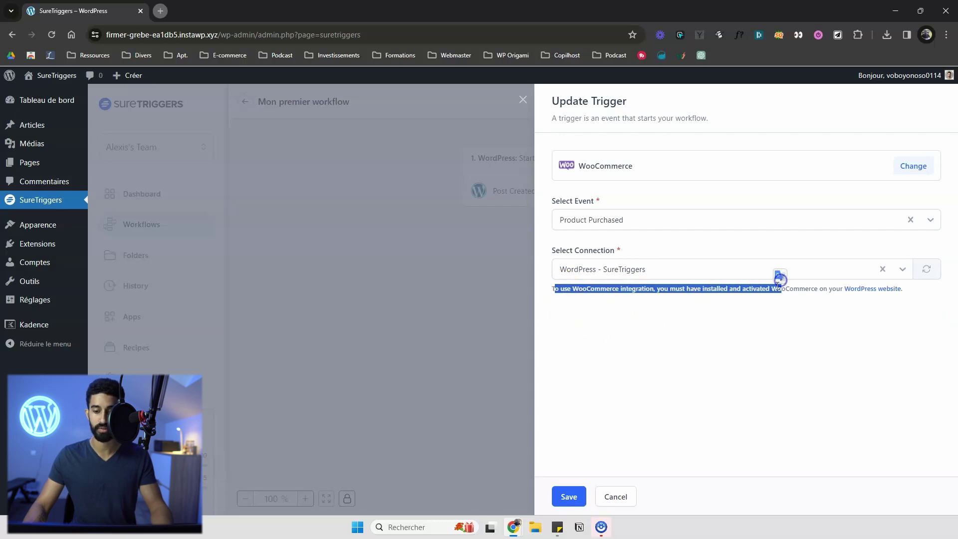
left_click(777, 282)
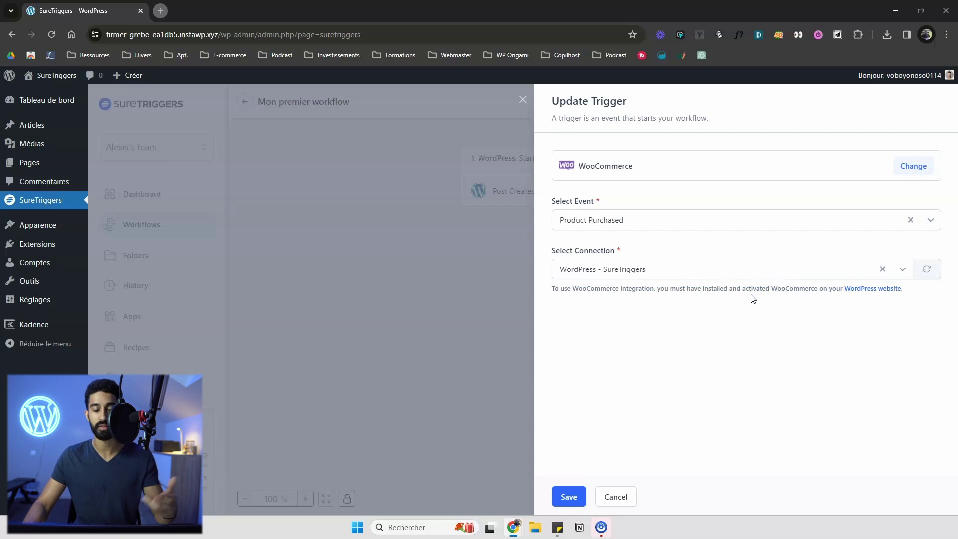
left_click(615, 497)
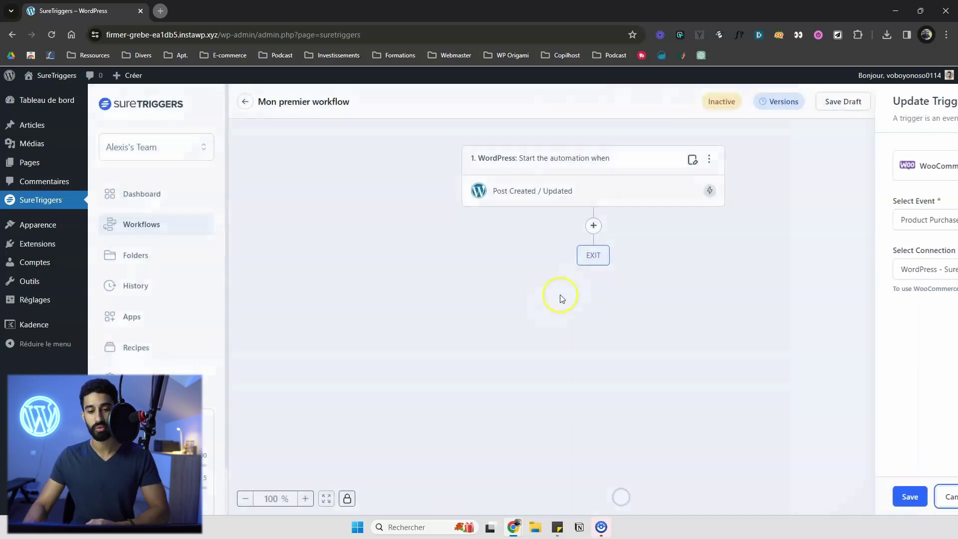
Start adding a Slack action after the WordPress trigger and show its available events
left_click(593, 227)
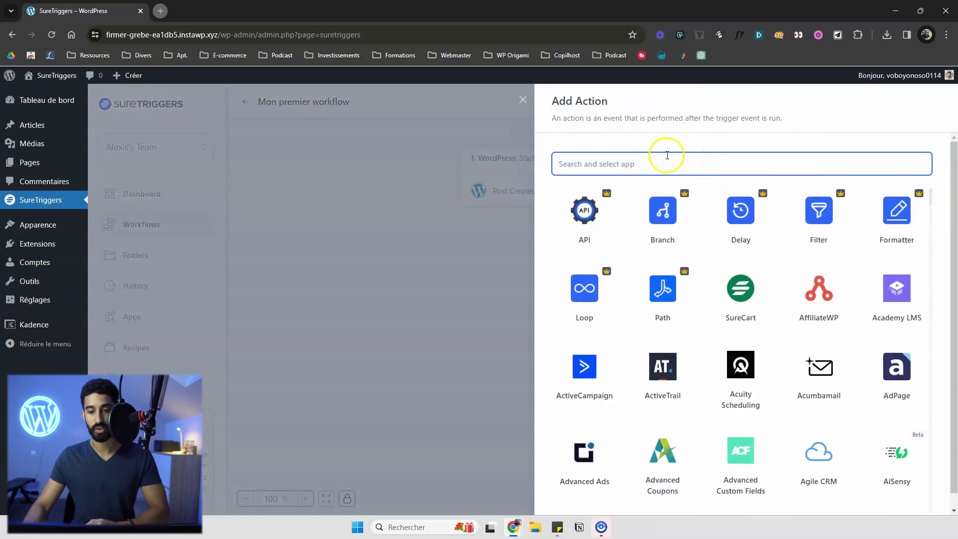
type("sla")
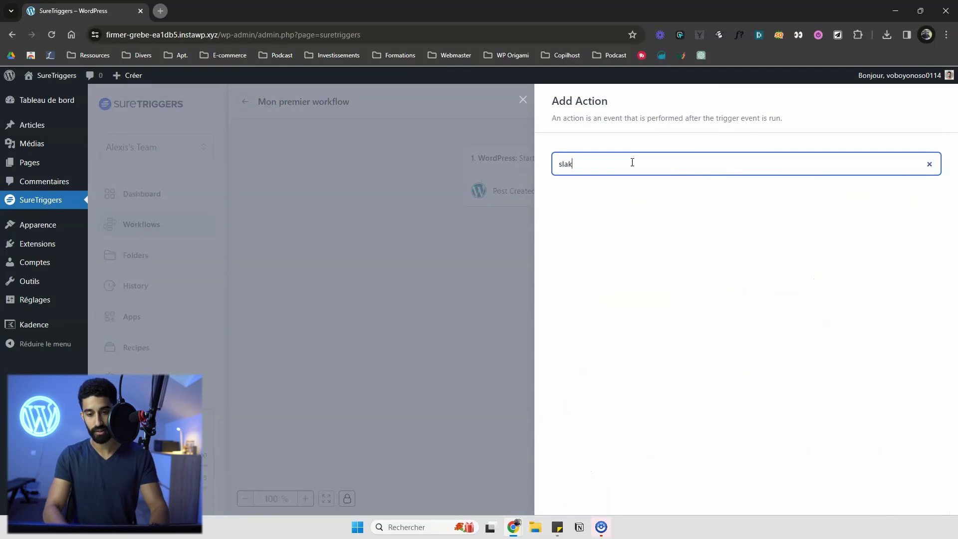
left_click(590, 203)
left_click(600, 250)
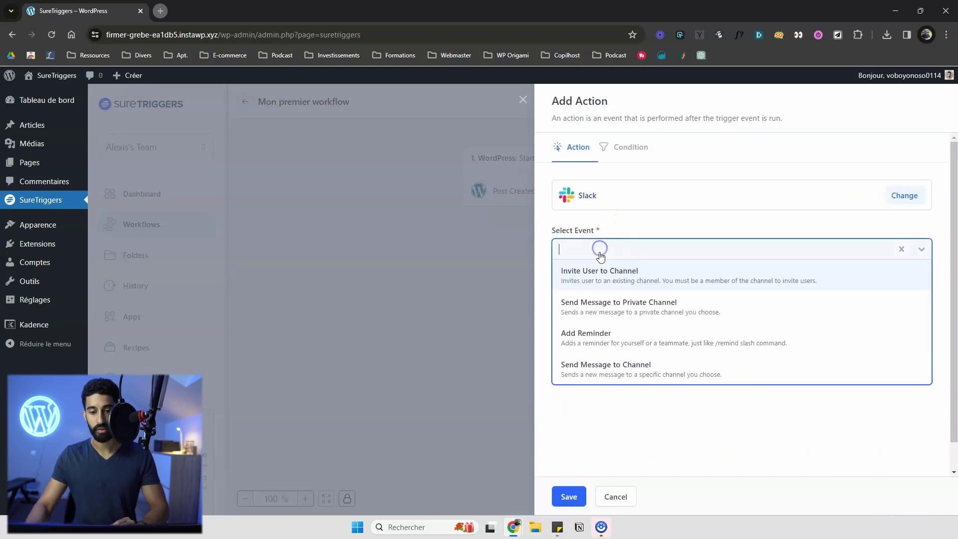